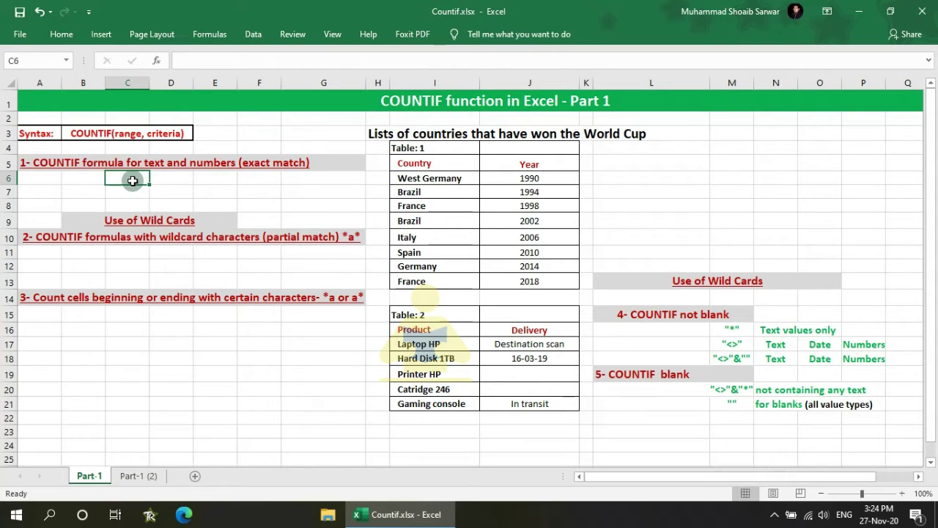
Step: Enter a COUNTIF formula in C6 that counts the cells in I6:I13 exactly matching the text "Brazil"
text(=coun)
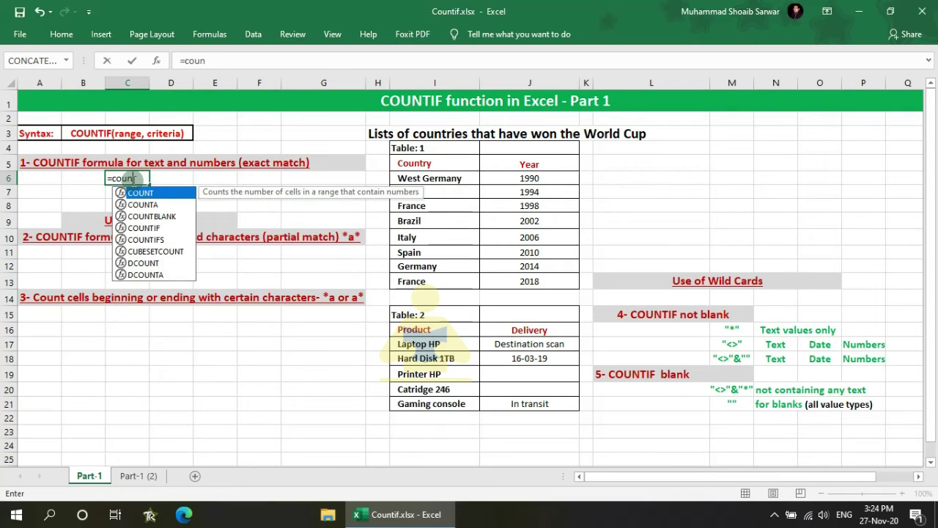
text(tif()
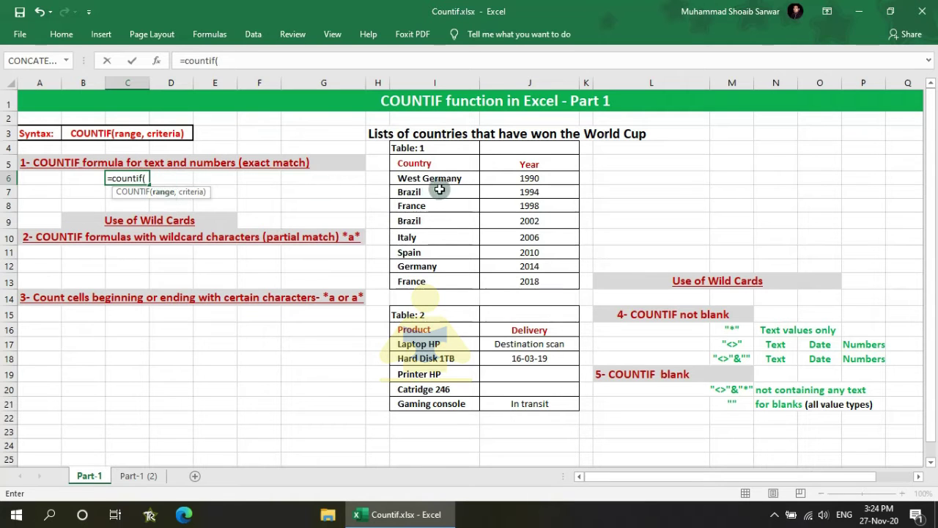
drag(440, 179, 443, 277)
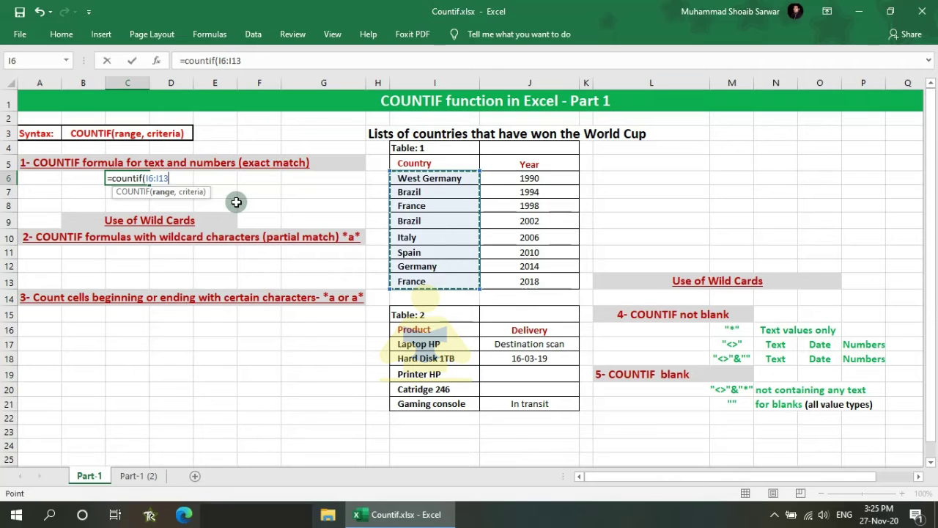
text(,)
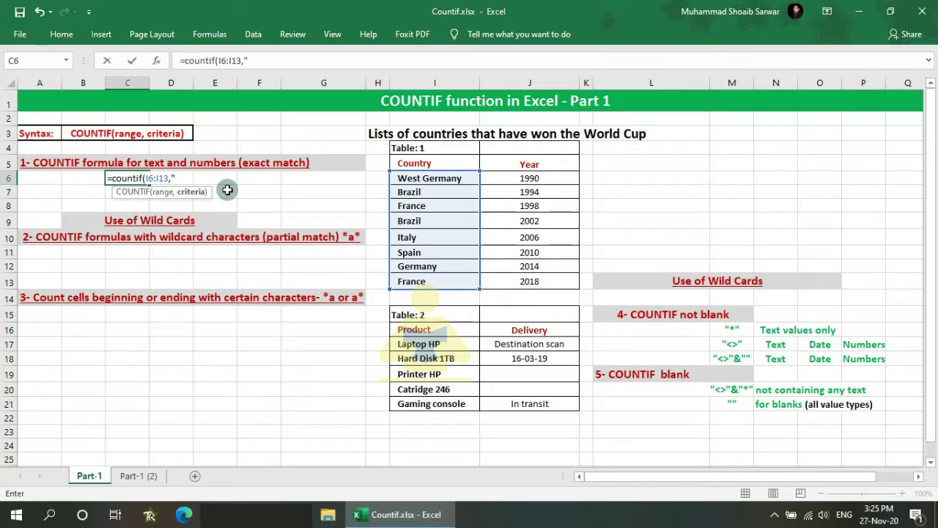
text(Brazil"))
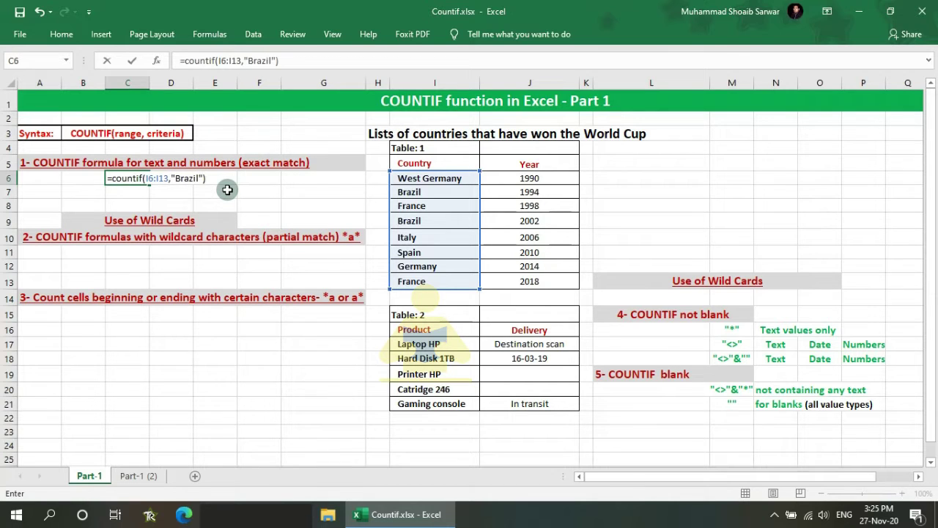
key(Return)
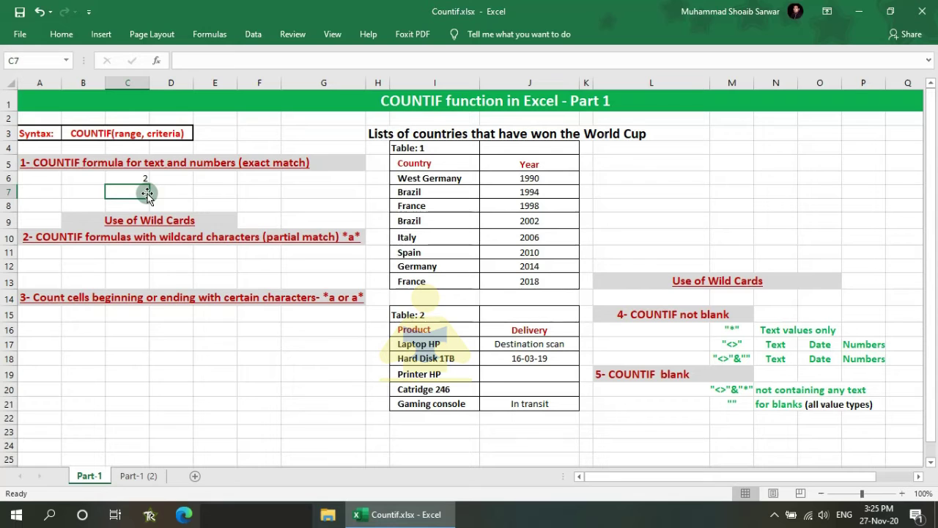
Step: Enter a COUNTIF formula in C7 over I6:I13 using cell I7 as the criterion, and compare the formulas in C6 and C7
text(=c)
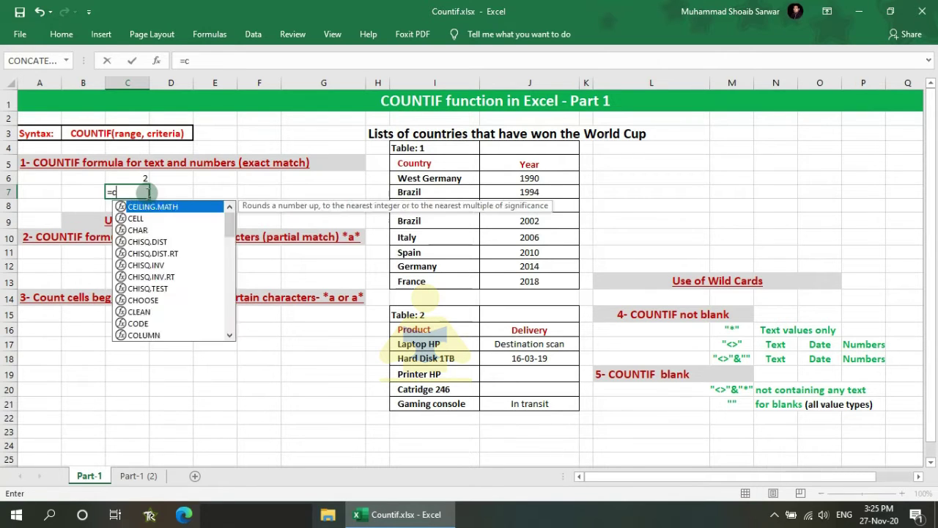
text(ountif()
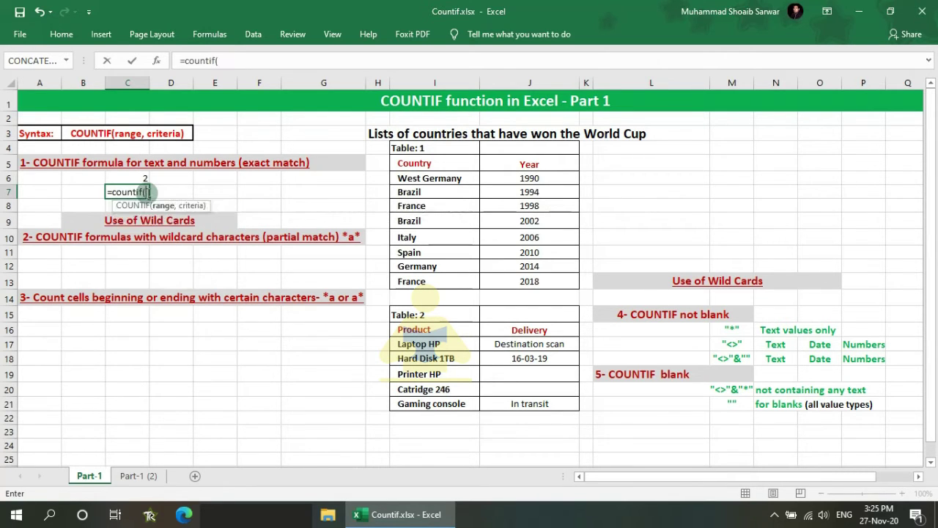
drag(425, 178, 444, 277)
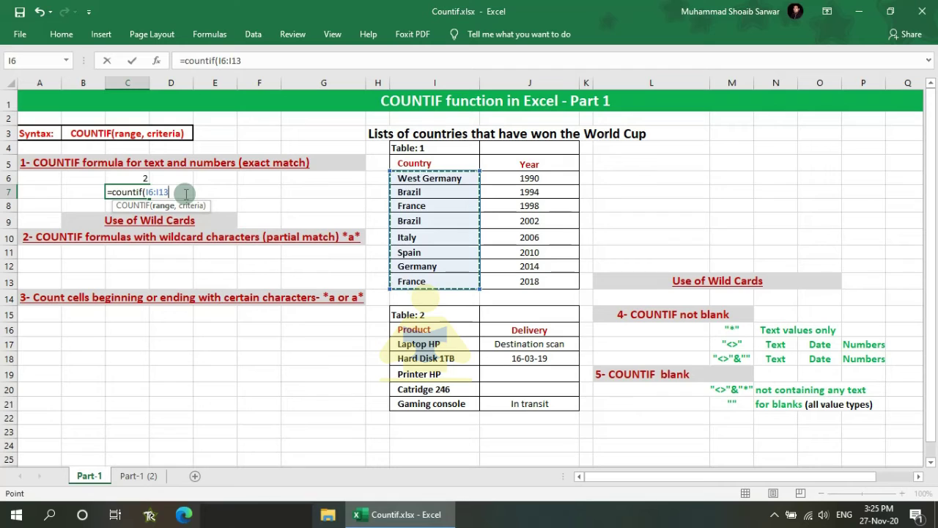
text(,)
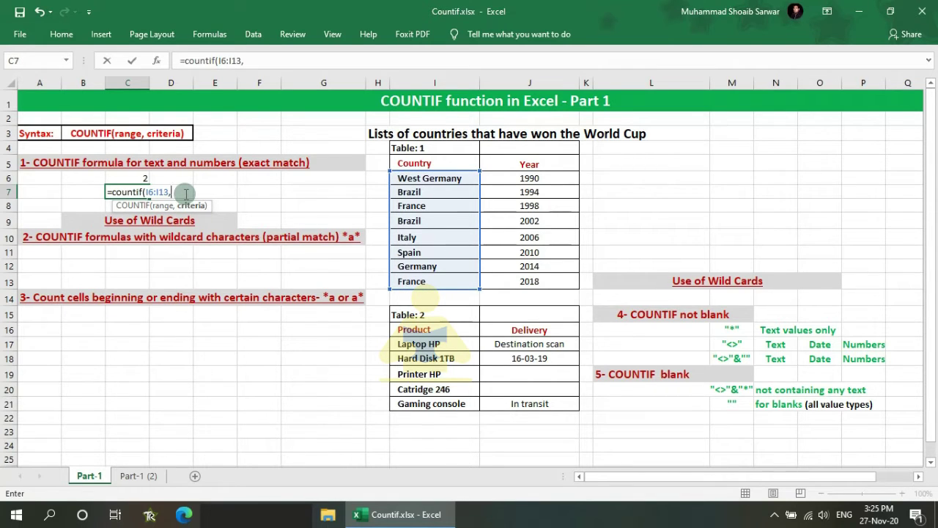
click(417, 191)
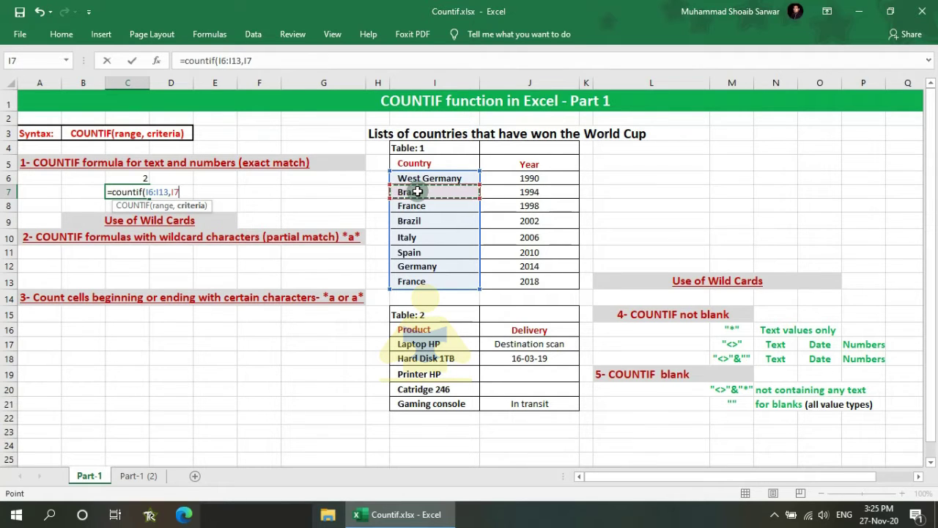
text())
key(Return)
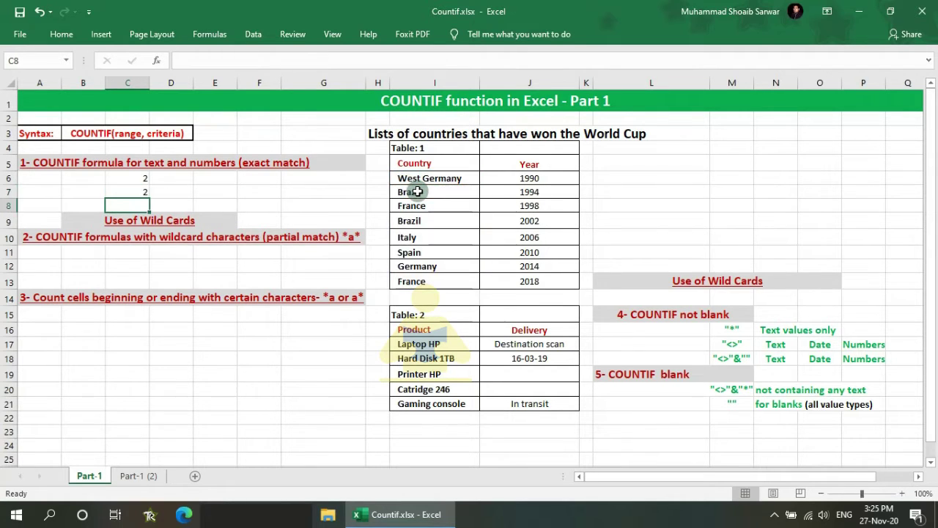
click(139, 193)
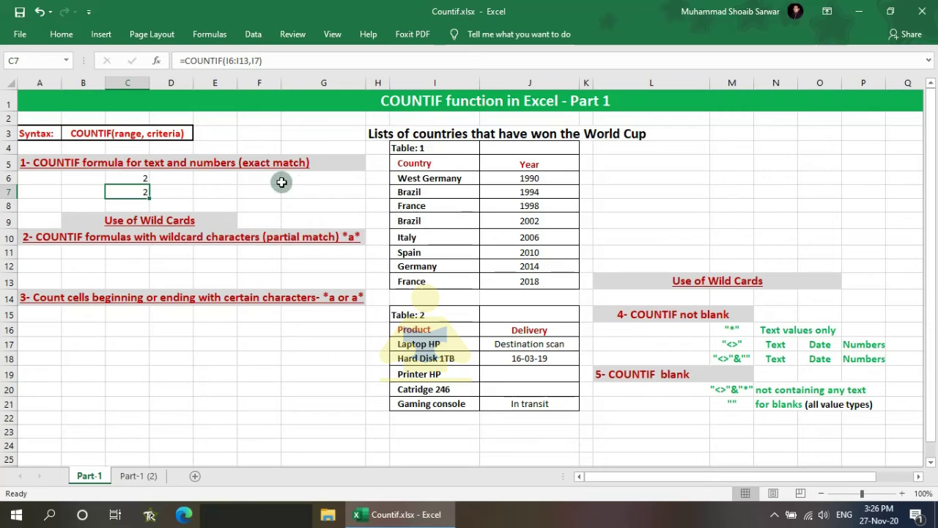
click(133, 180)
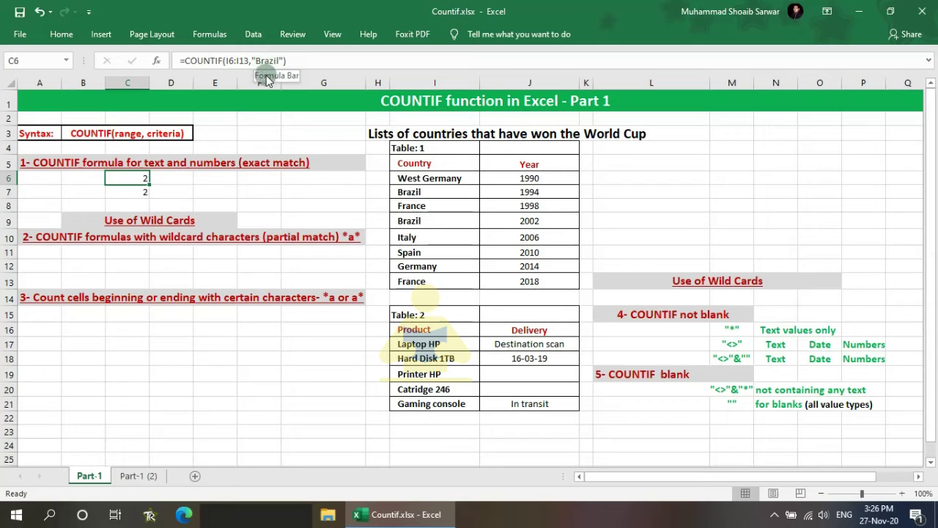
click(137, 194)
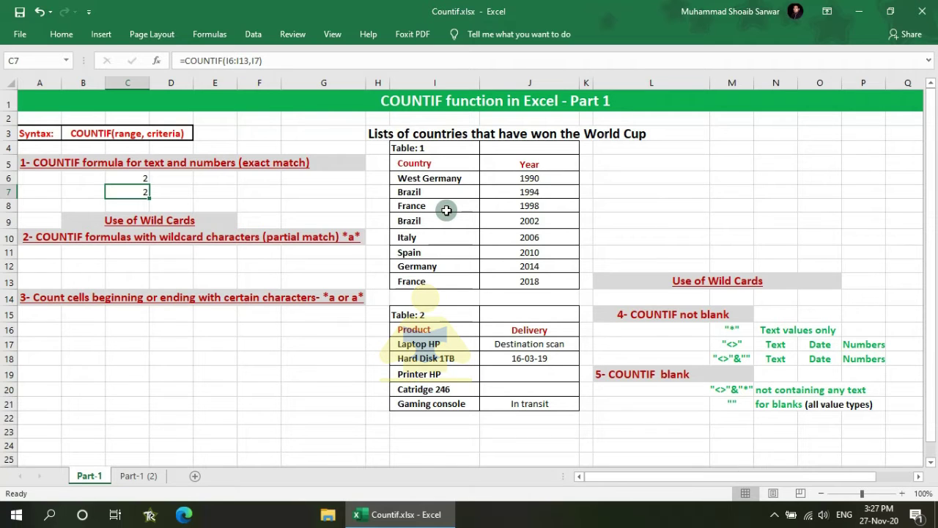
Step: Enter a COUNTIF formula in D12 over I6:I13 with the partial-match criterion "*a*"
click(172, 264)
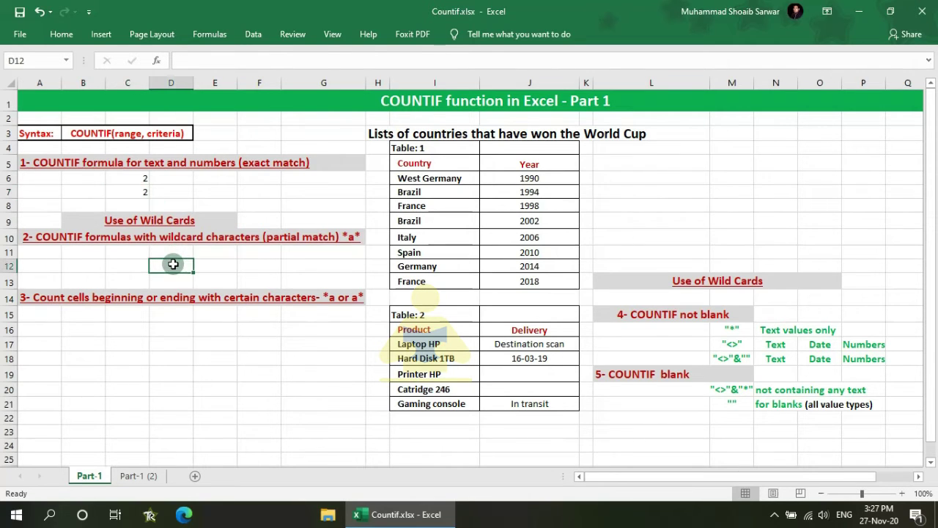
text(=countif)
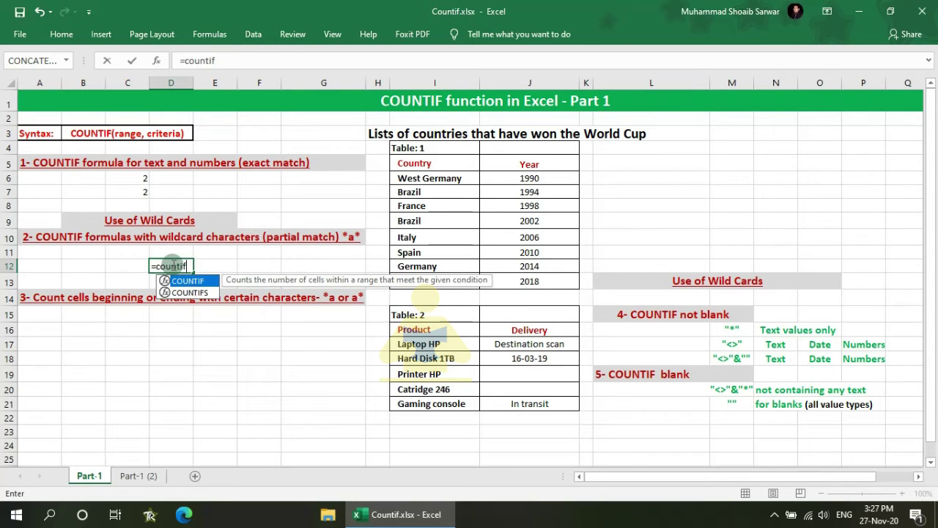
text(()
drag(440, 182, 446, 278)
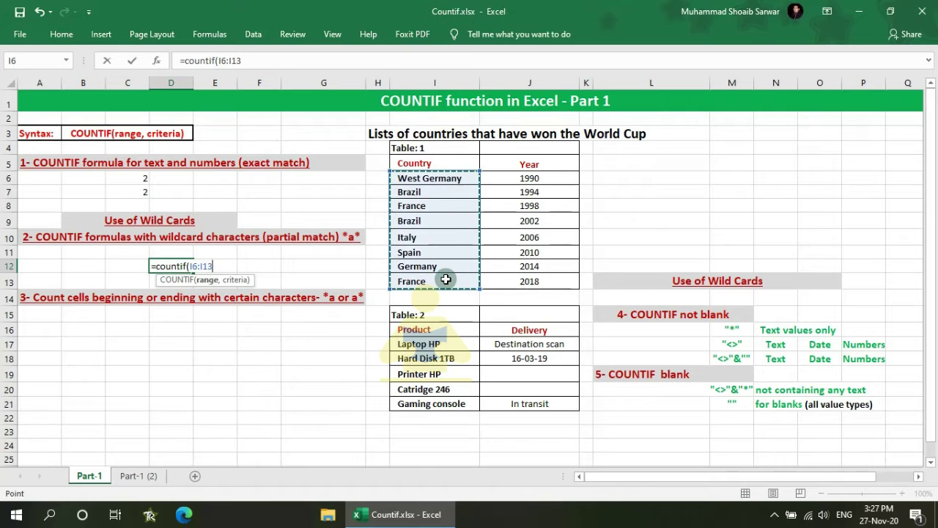
text(,)
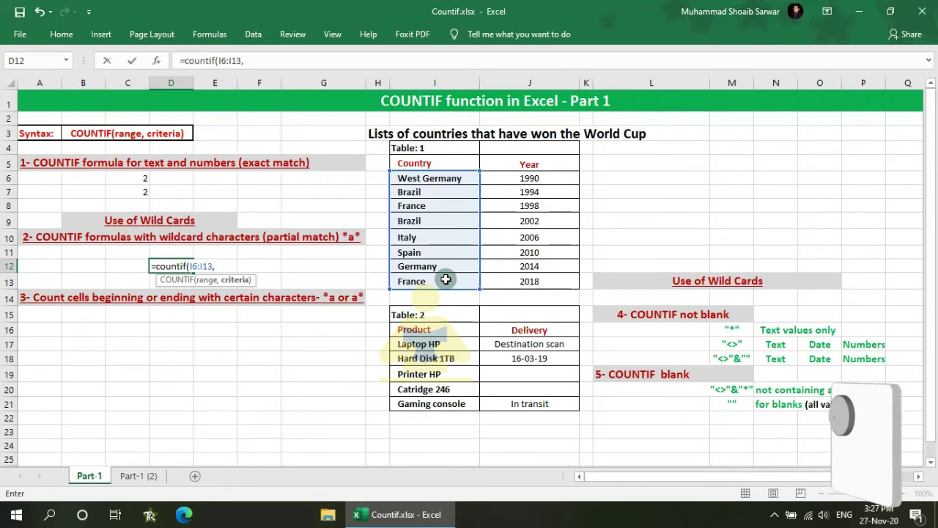
text(")
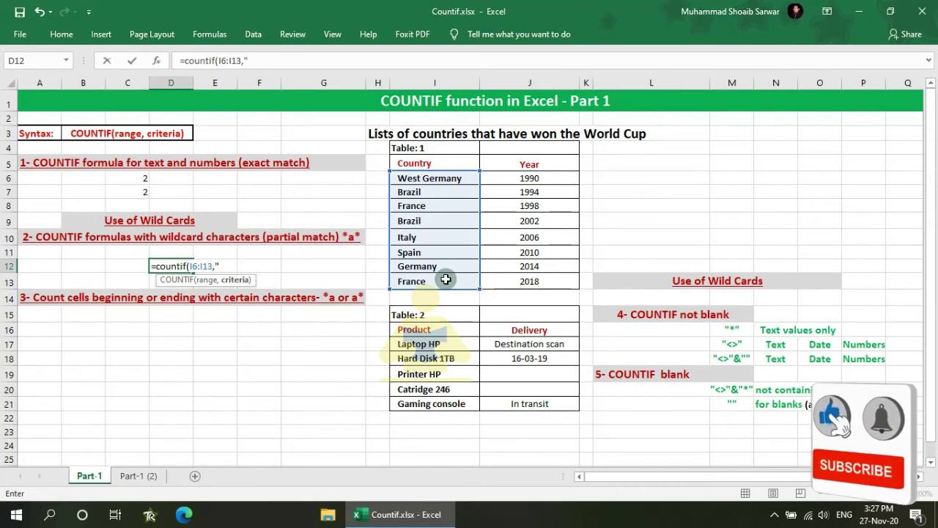
text(*a)
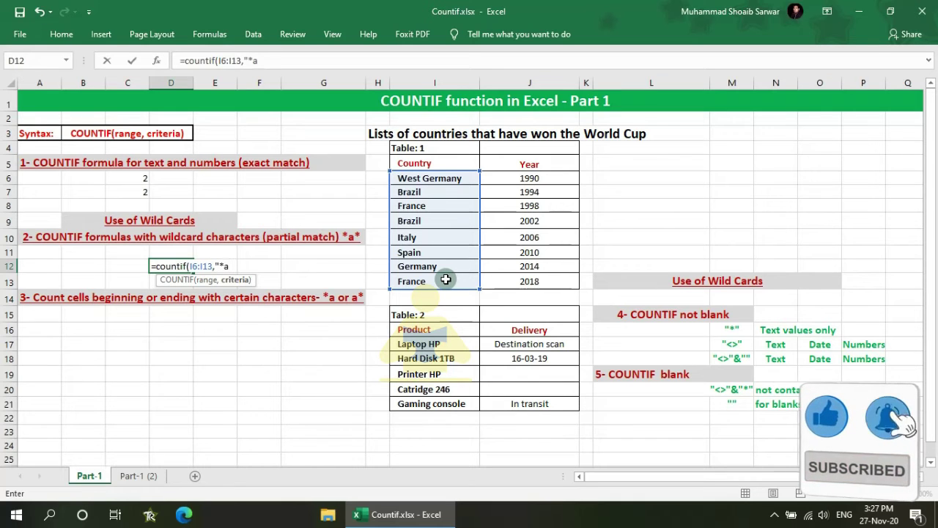
text(*"")
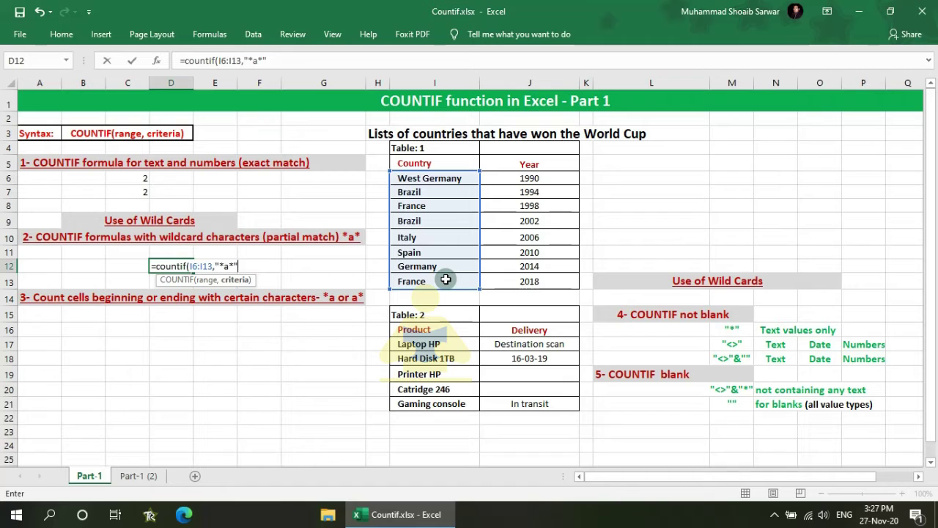
text())
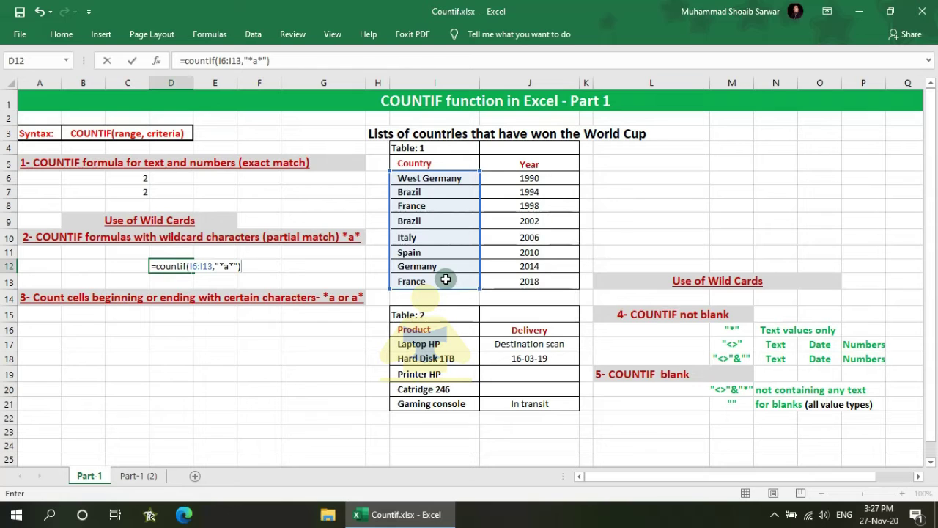
key(Return)
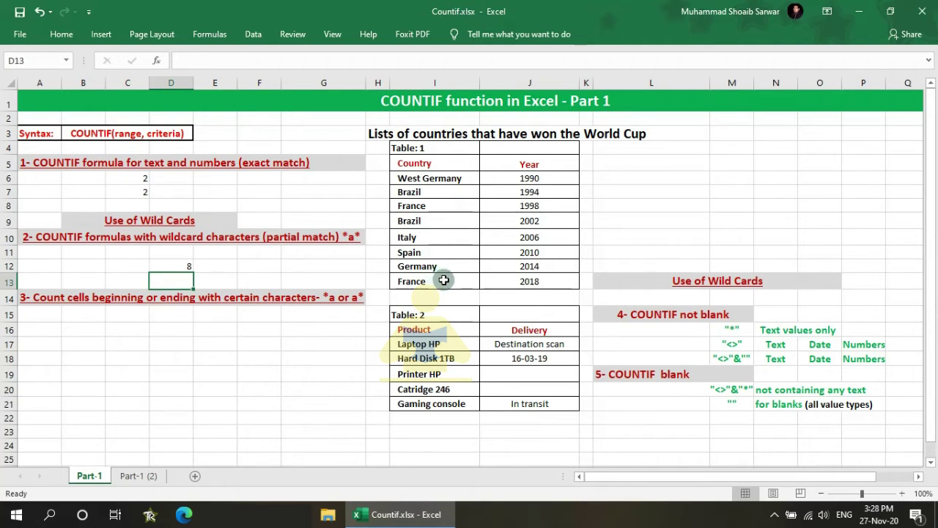
Step: Change the criterion of the COUNTIF formula in D12 to "*y*"
click(184, 267)
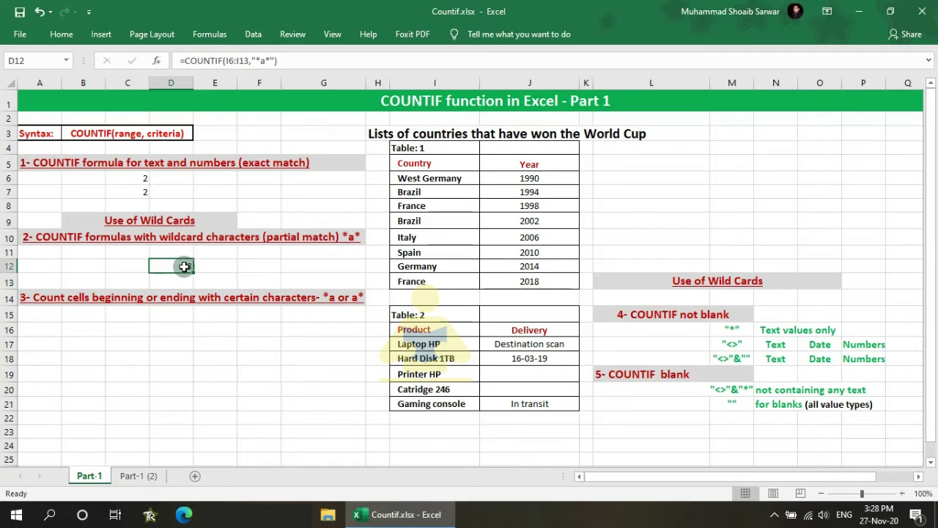
click(264, 61)
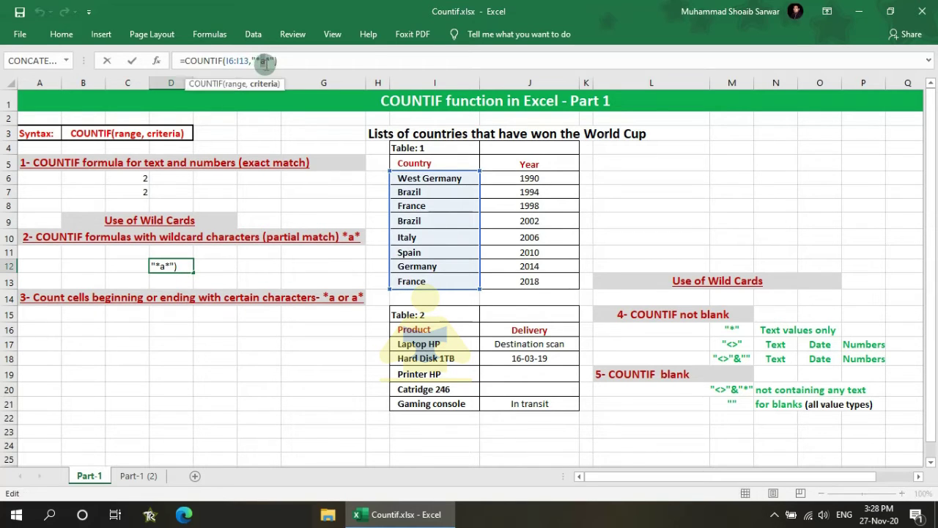
text(y)
key(Return)
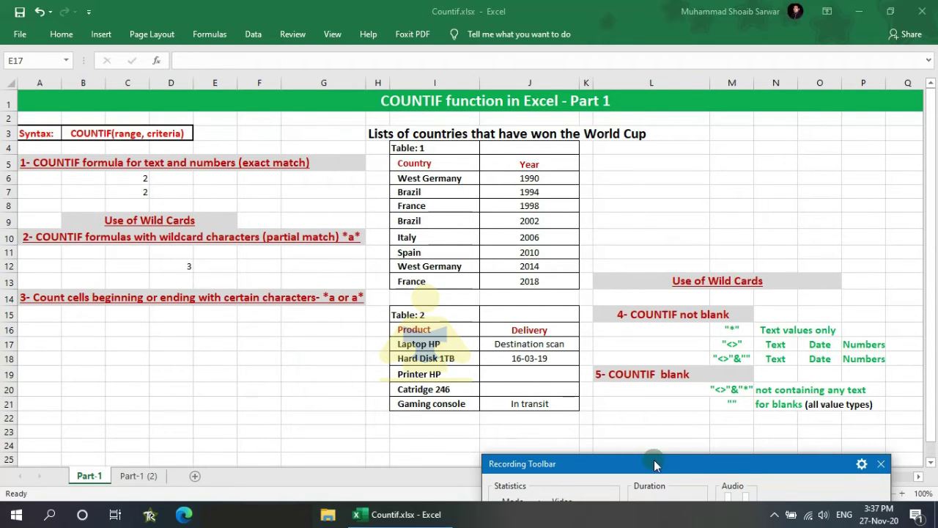
Step: Enter a COUNTIF formula in D16 over I6:I13 with the criterion "B*" to count countries beginning with B
drag(656, 464, 656, 504)
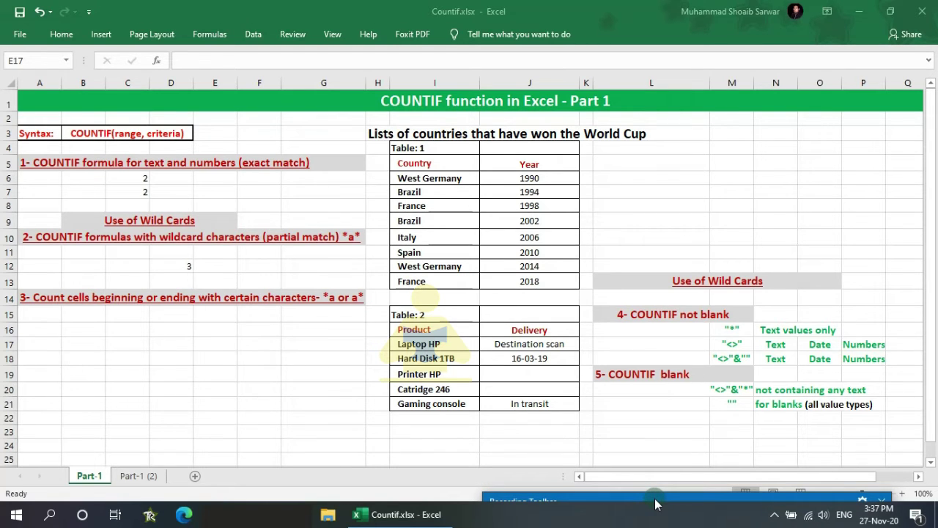
click(172, 329)
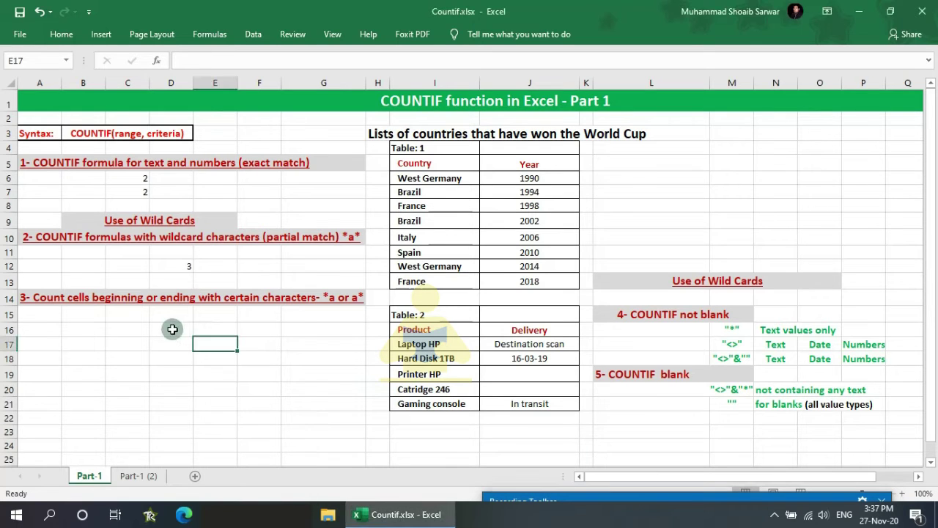
click(173, 329)
text(=)
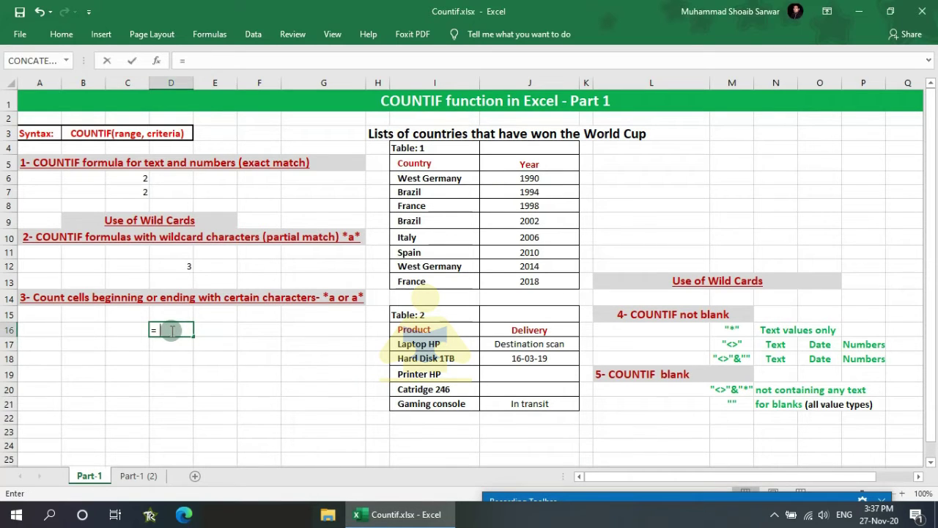
text(countif()
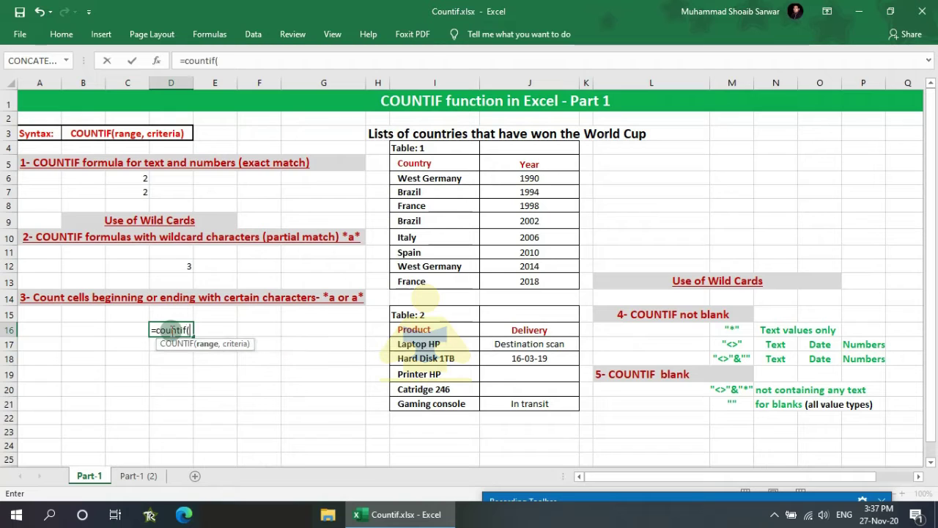
drag(423, 183, 426, 283)
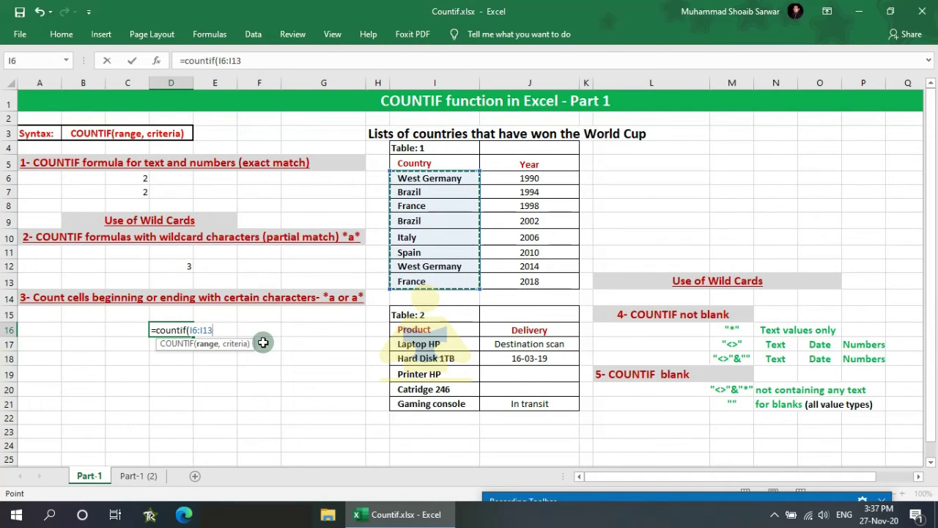
text(,)
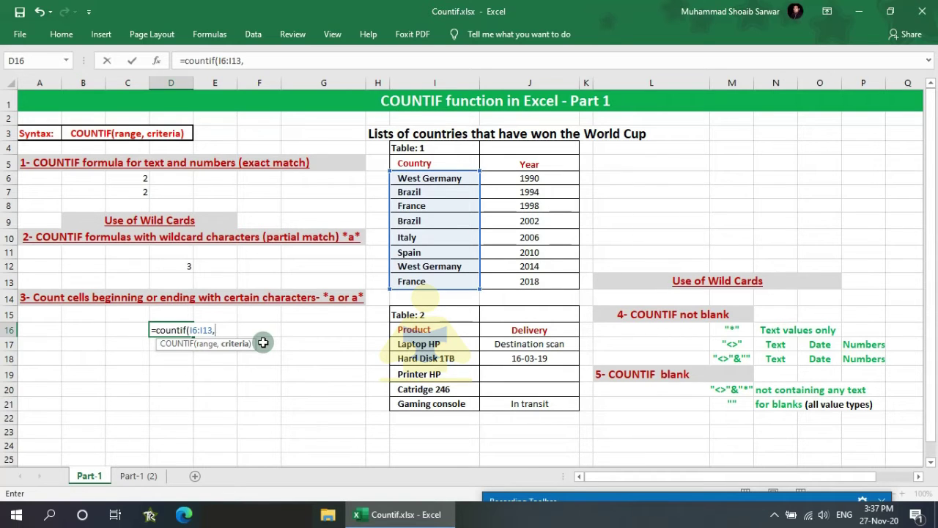
text("*")
key(BackSpace)
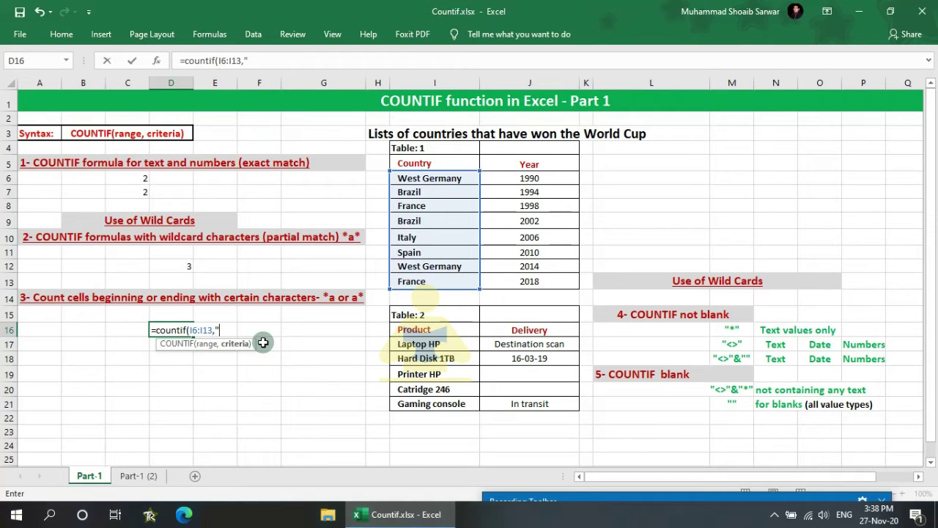
text(B*"))
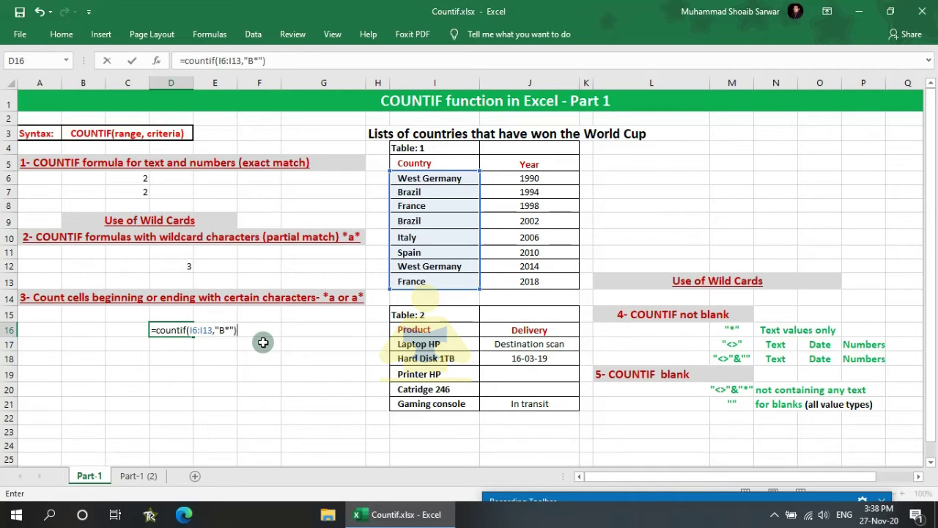
key(Return)
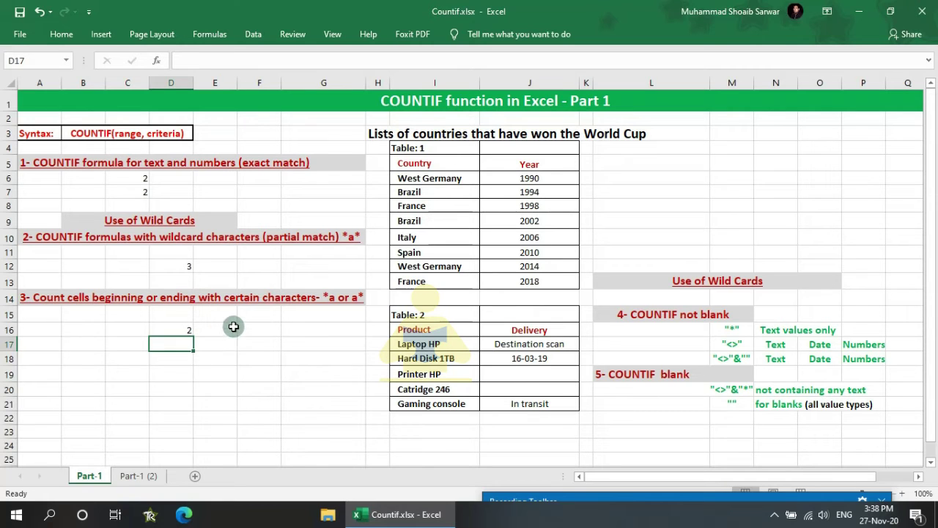
Step: Enter a COUNTIF formula in D17 over I6:I13 with the criterion "*y" to count countries ending in y
text(=ci)
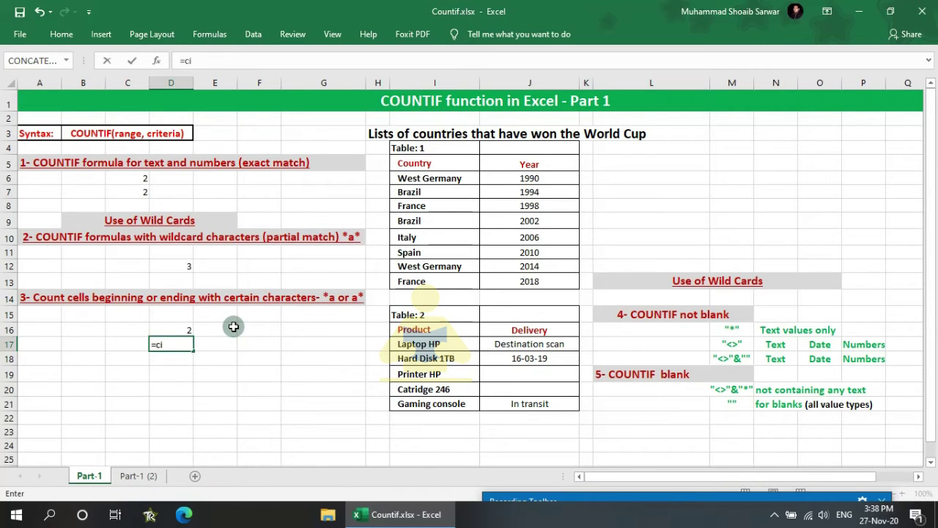
key(BackSpace)
text(oun)
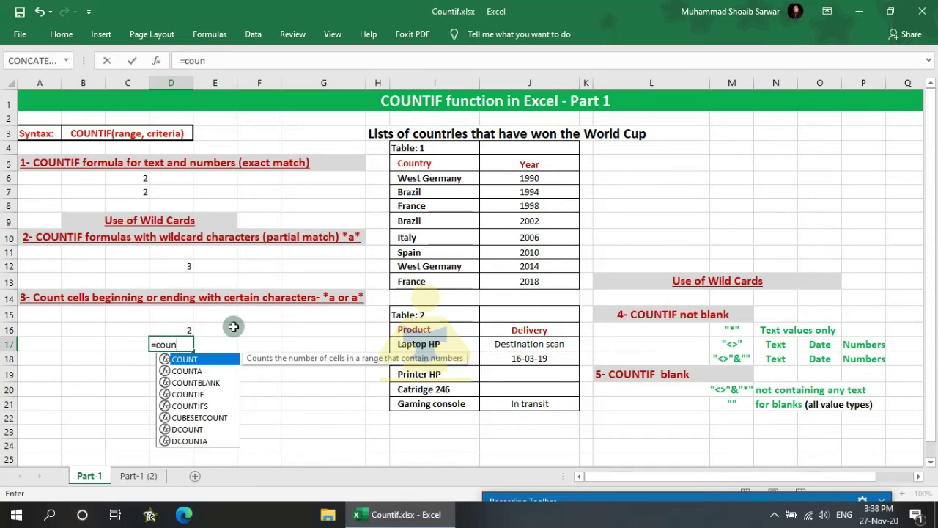
text(tif)
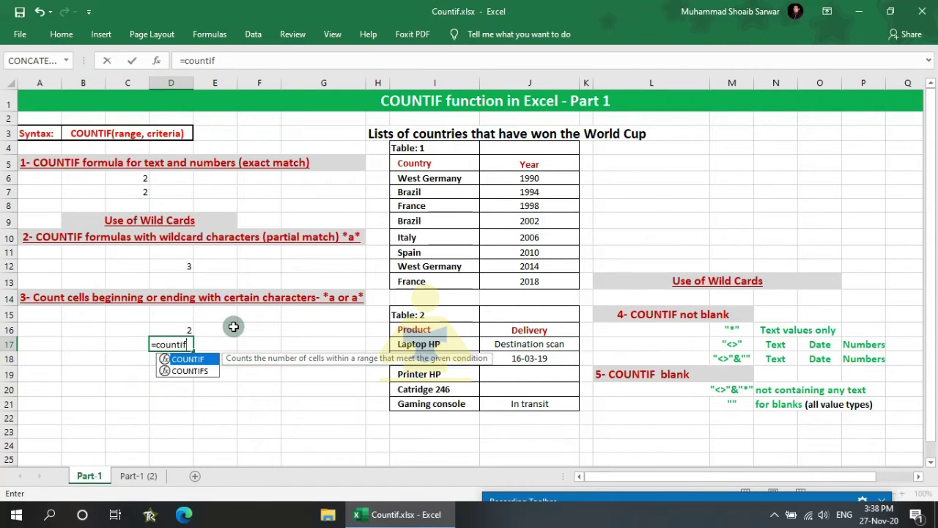
text(()
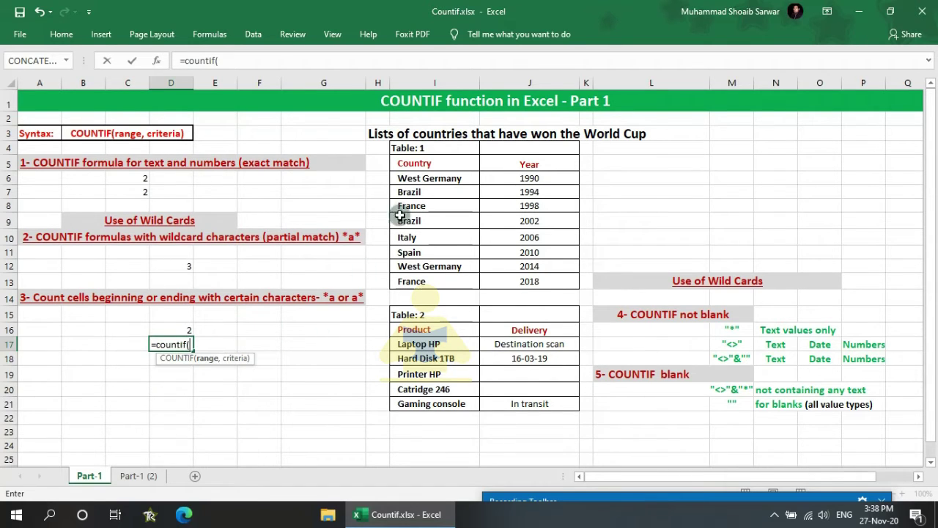
drag(420, 180, 440, 277)
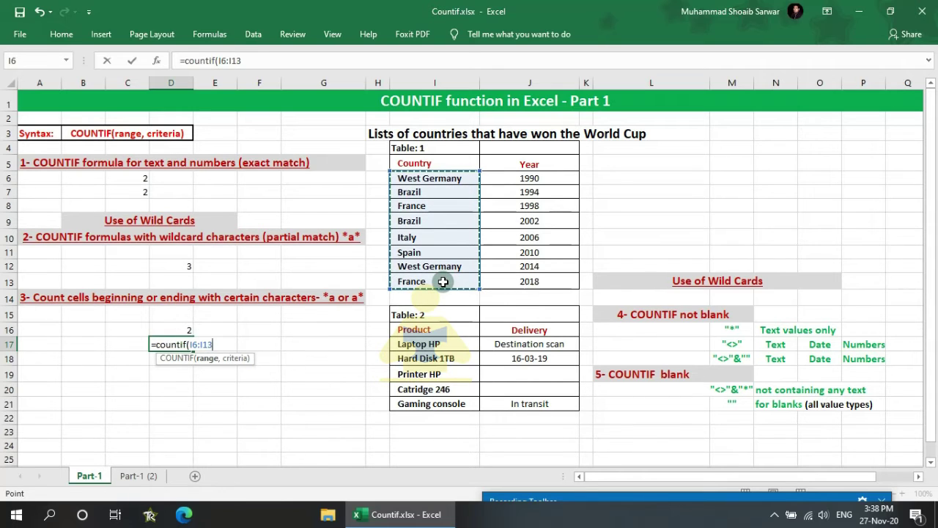
text(,)
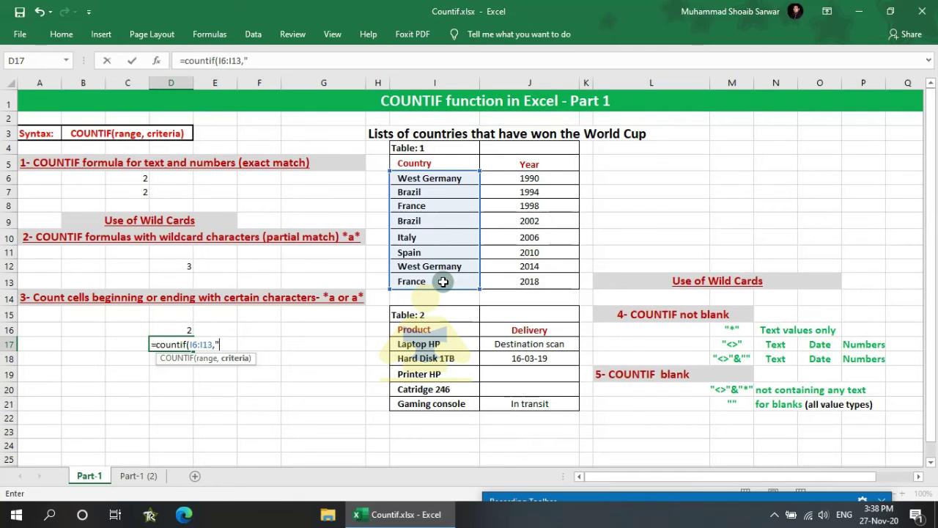
text("*y"))
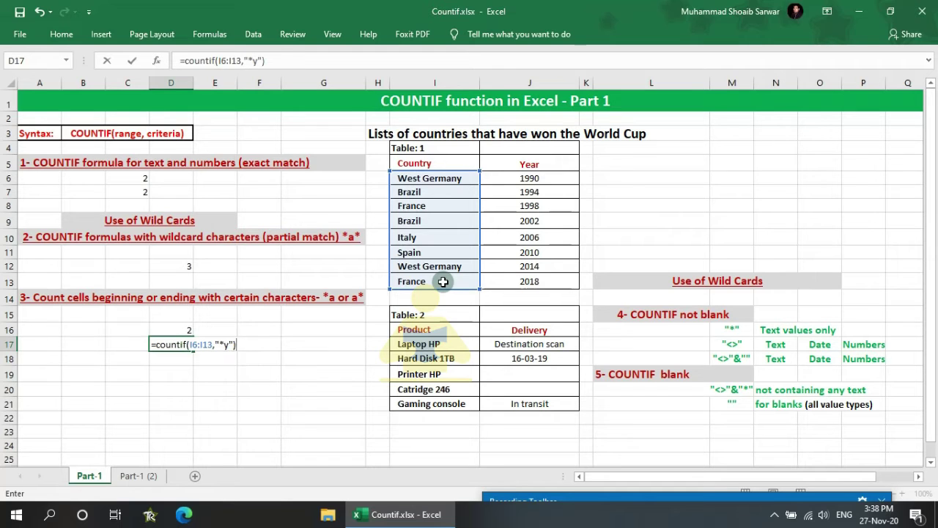
key(Return)
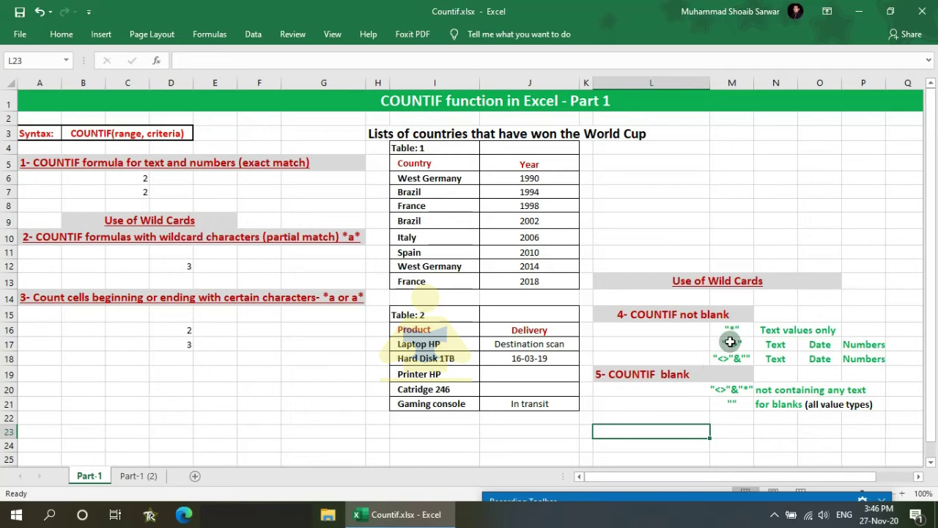
Step: Enter a COUNTIF formula in L16 over the delivery cells J17:J21 with the criterion "*" to count text values only
click(656, 328)
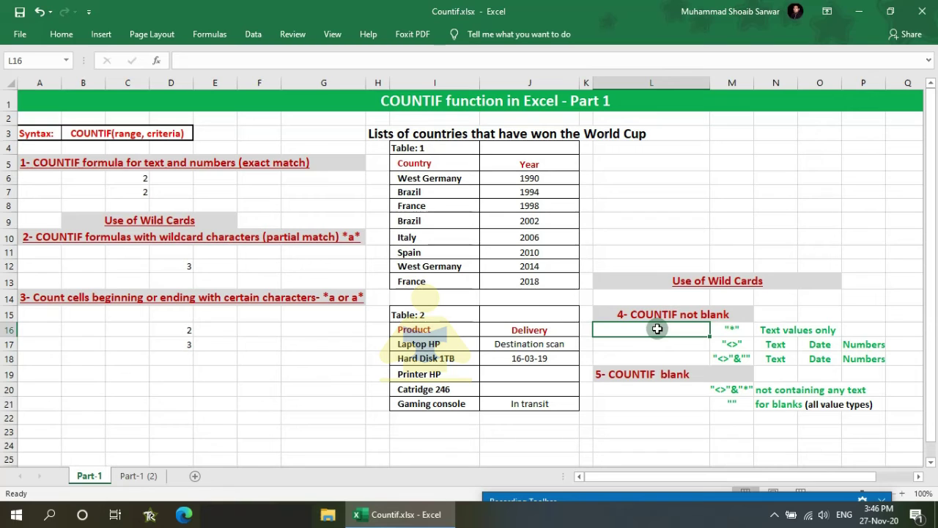
text(=)
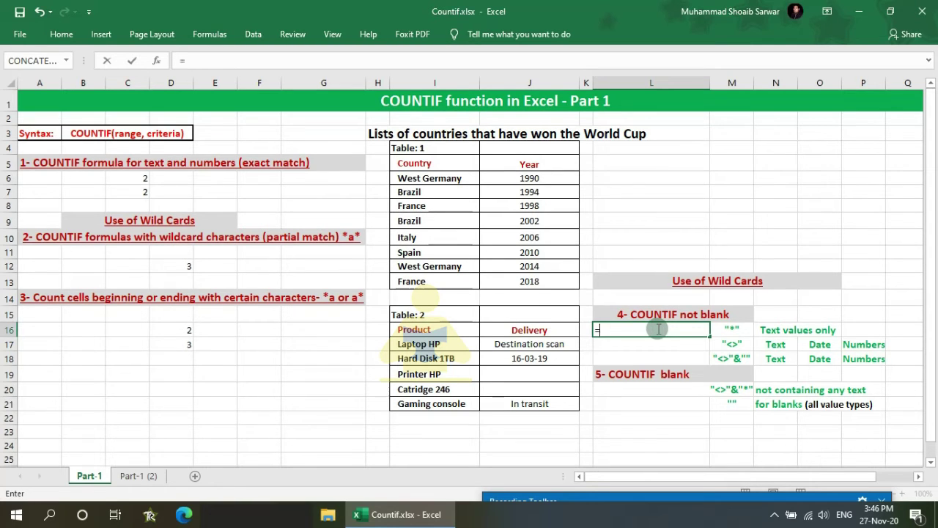
text(countif()
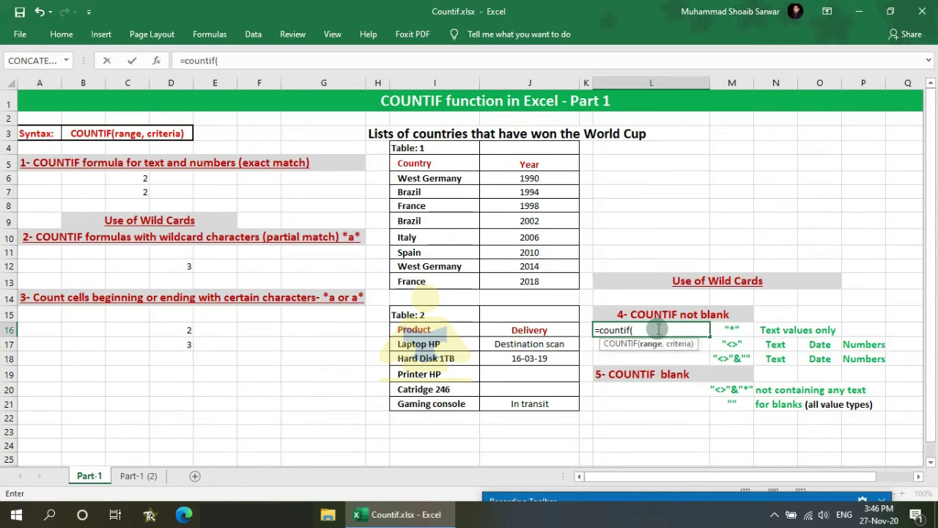
click(511, 345)
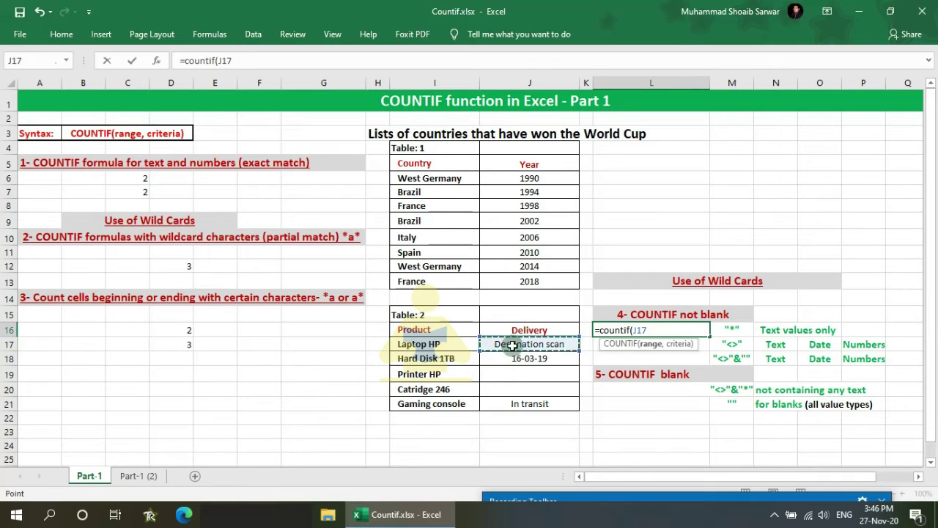
drag(512, 344, 516, 402)
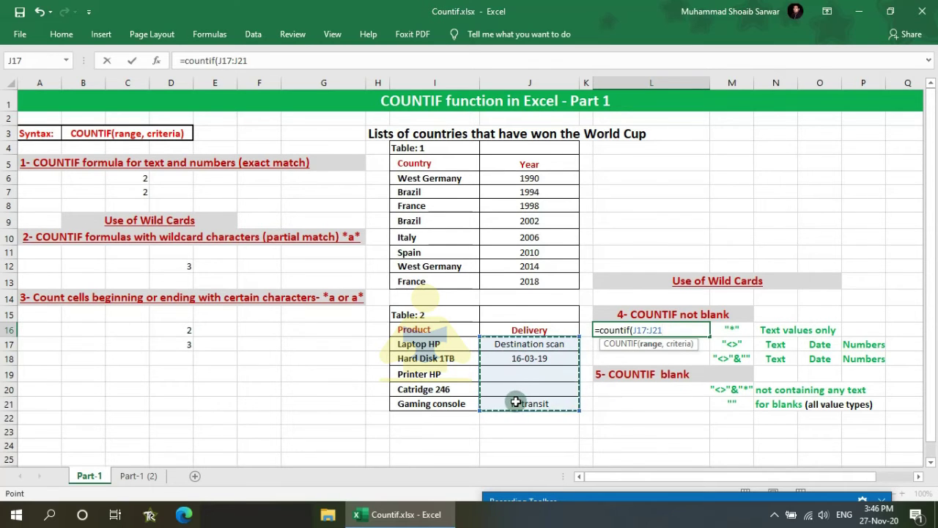
text(,")
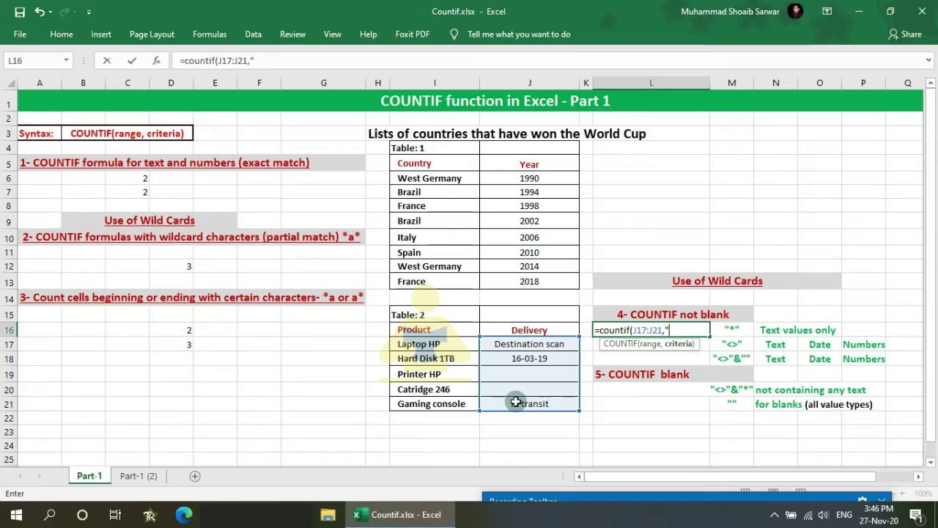
text(*"))
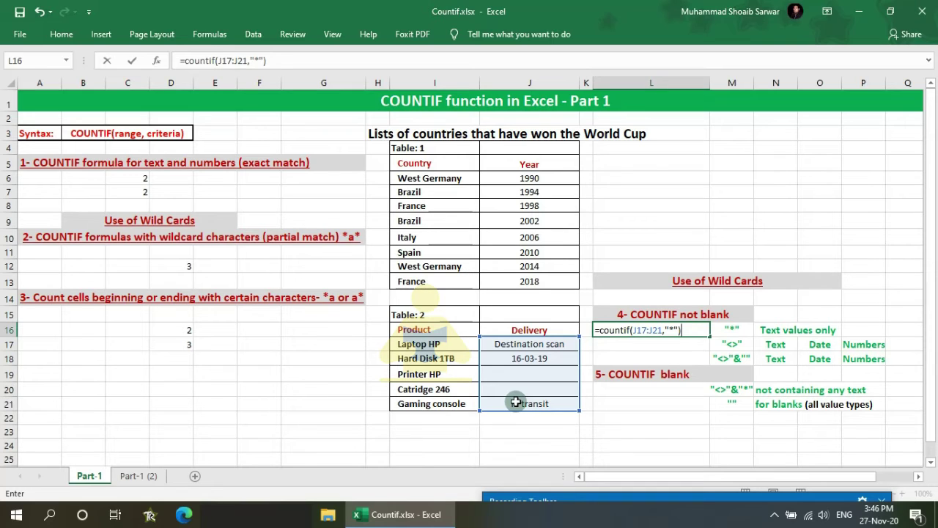
key(Return)
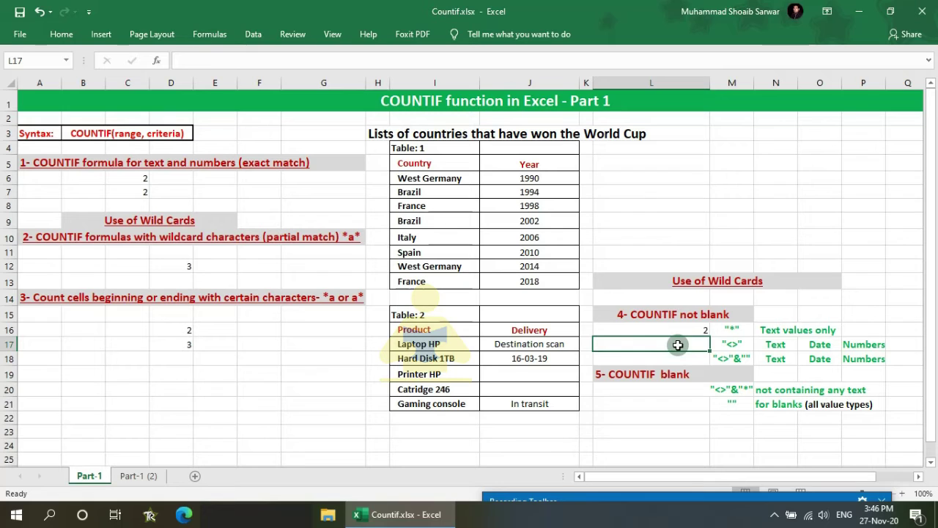
Step: Enter a COUNTIF formula in L17 over J17:J21 with the criterion "<>" to count all non-blank delivery cells
text(=)
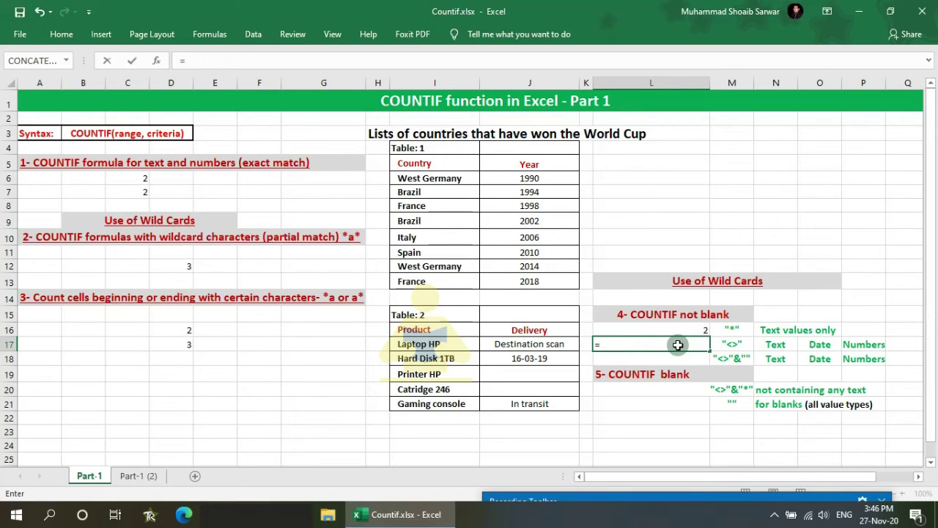
text(countif)
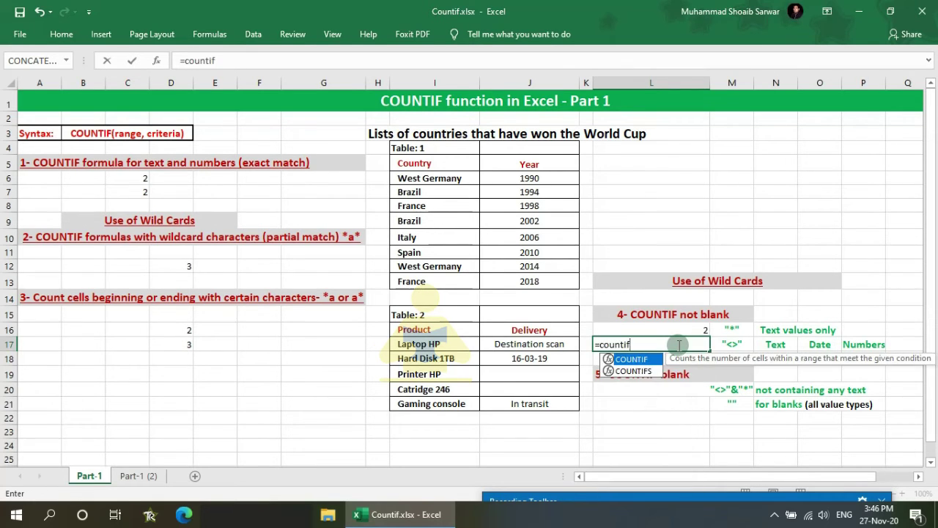
text(()
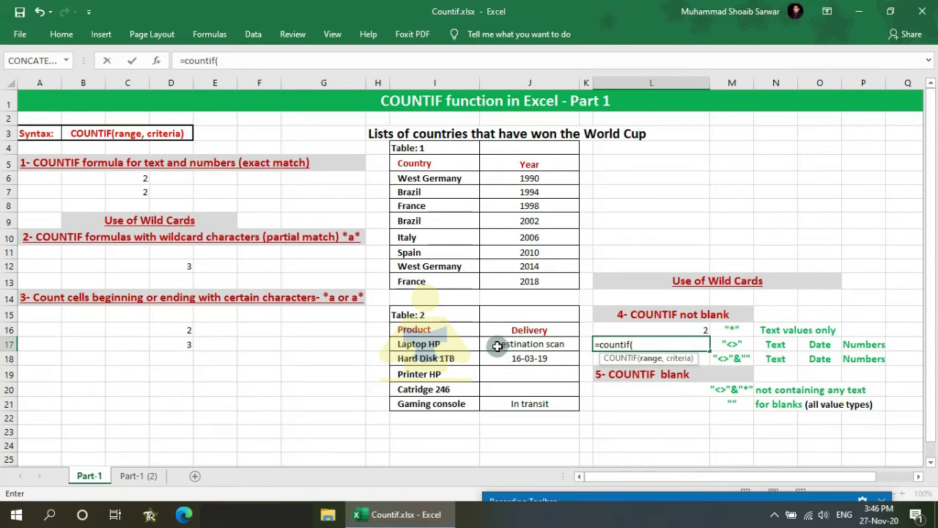
drag(494, 345, 511, 400)
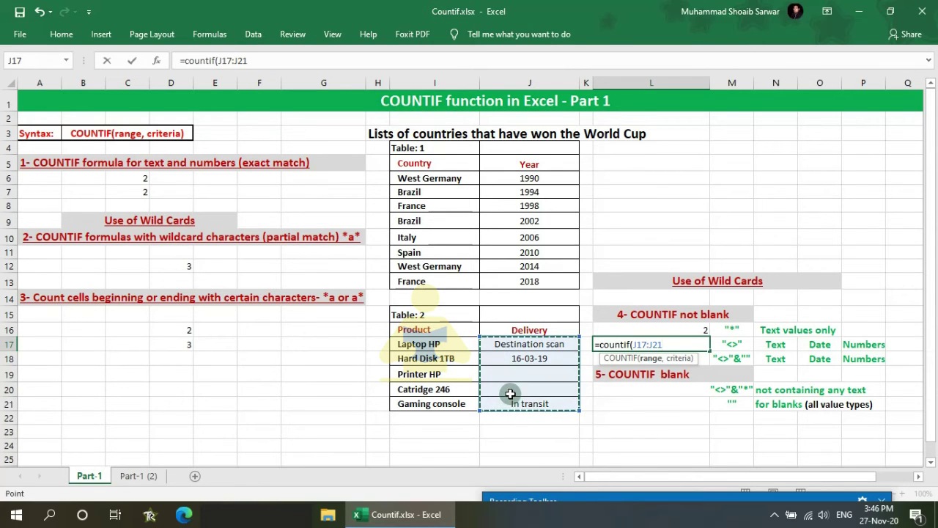
text(,")
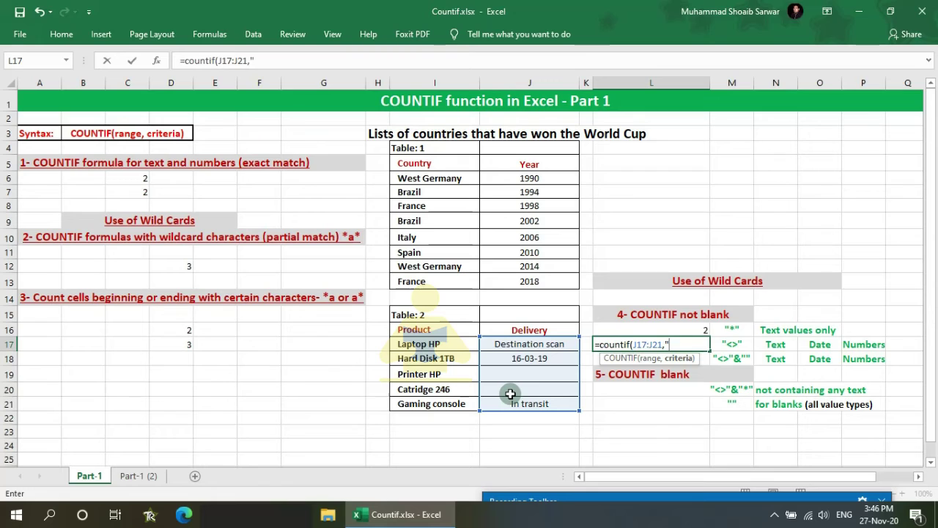
text(<>"))
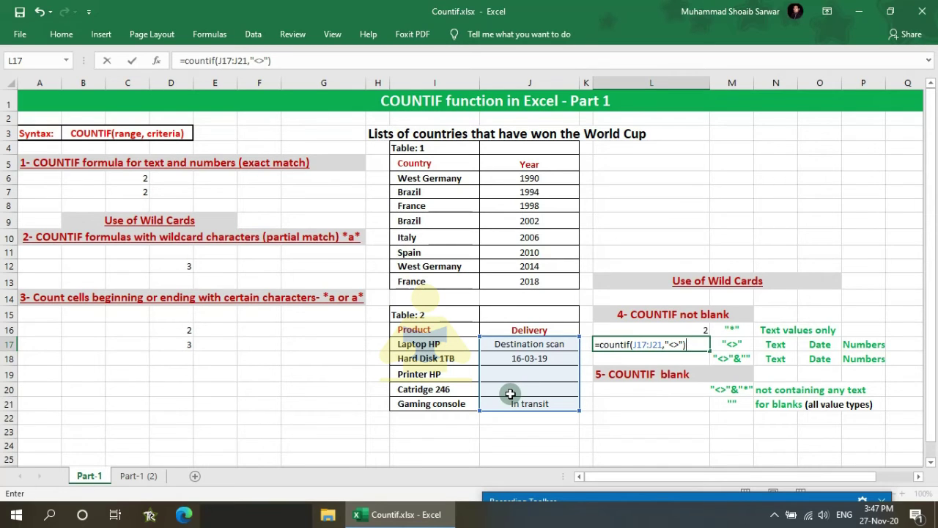
key(Return)
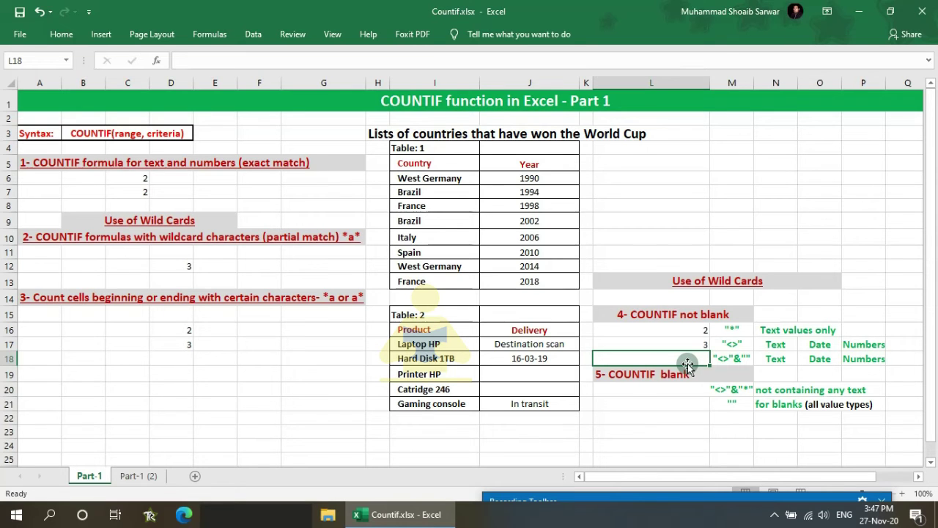
Step: Enter a COUNTIF formula in L18 over J17:J21 with the criterion "<>"&"" to count non-blank delivery cells of any type
text(=counti)
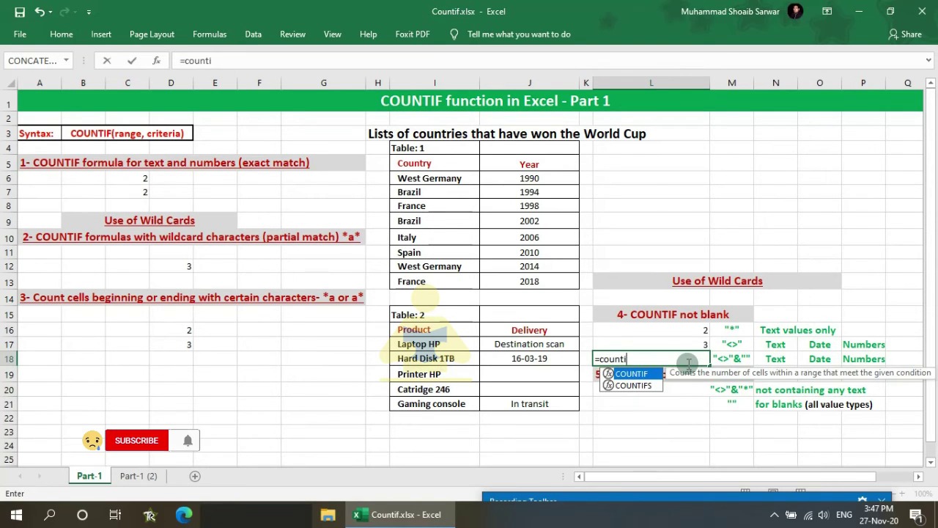
text(f()
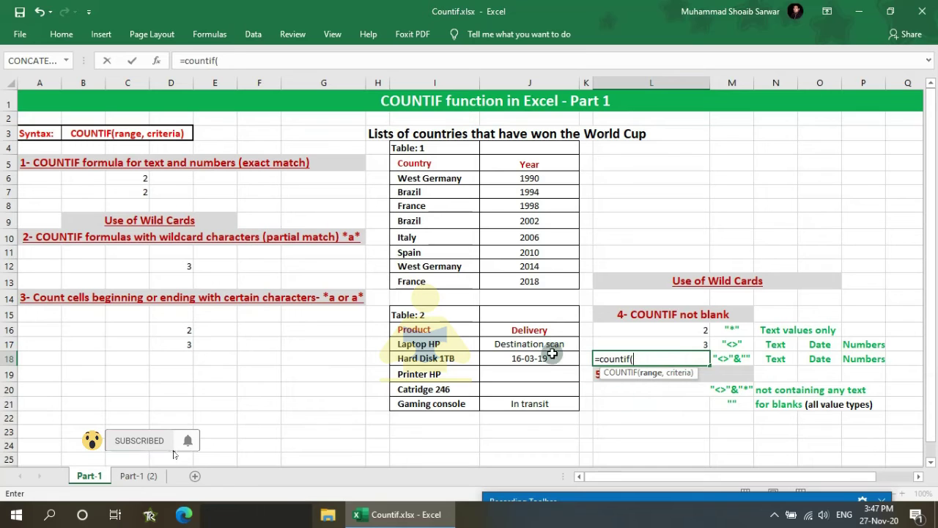
drag(542, 344, 546, 400)
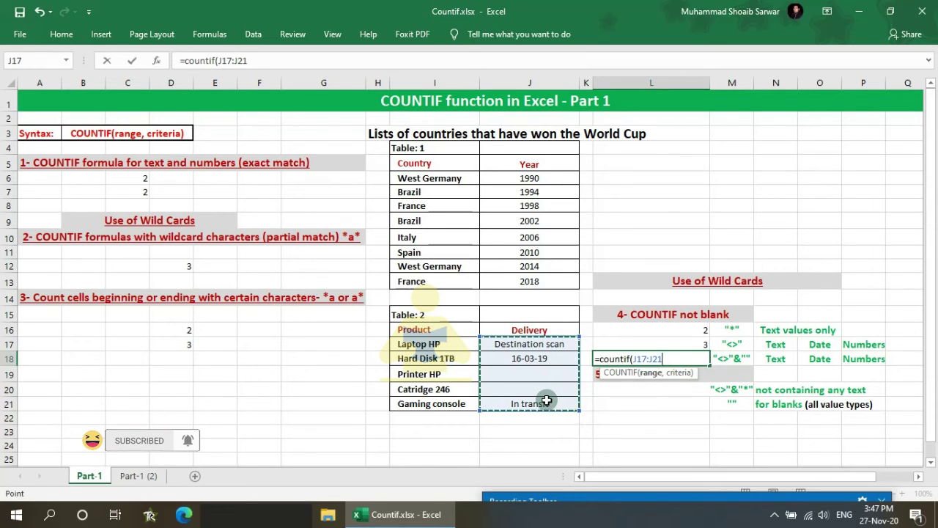
text(,"<)
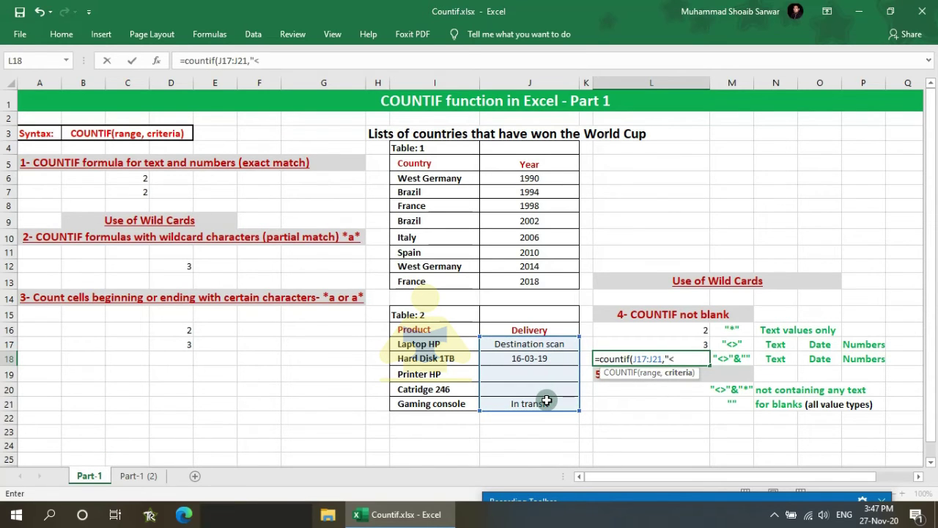
text(>"&)
text(""))
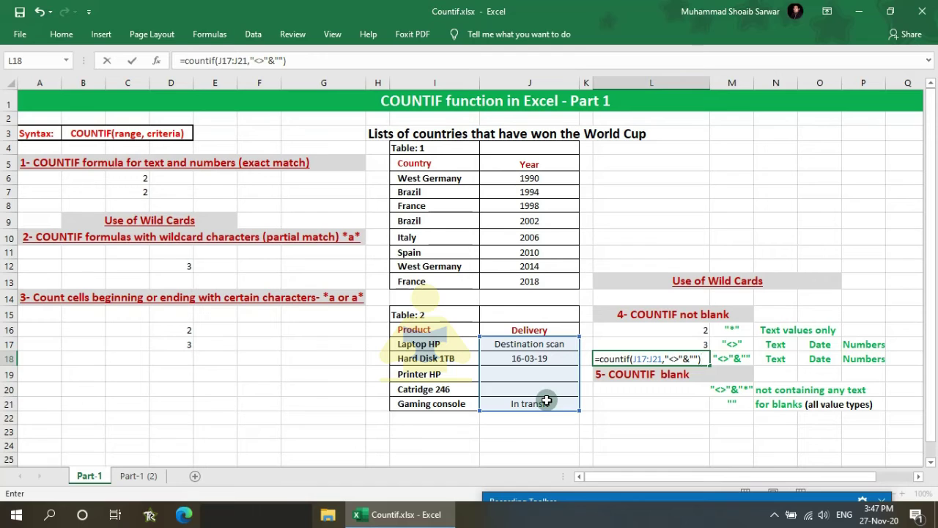
key(Return)
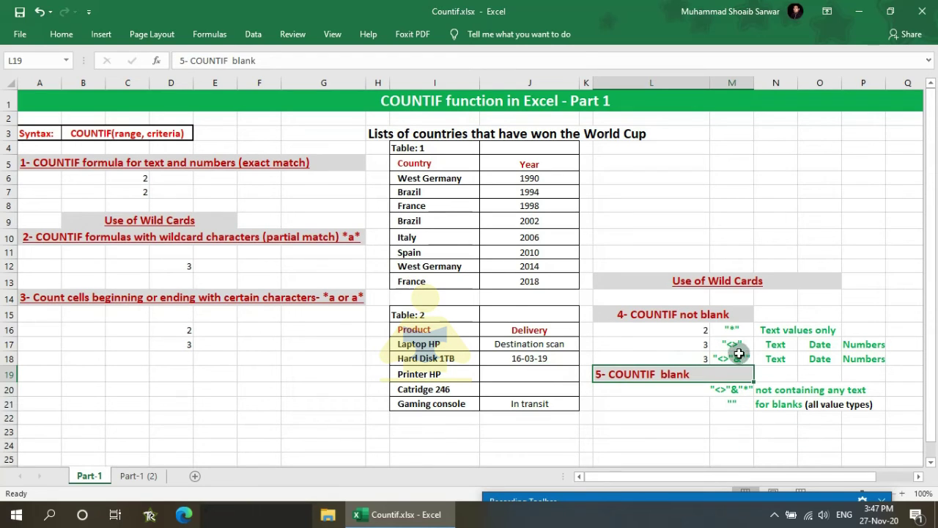
Step: Enter a COUNTIF formula in L20 over J17:J21 with the criterion "<>"&"*" to count delivery cells not containing any text
click(653, 388)
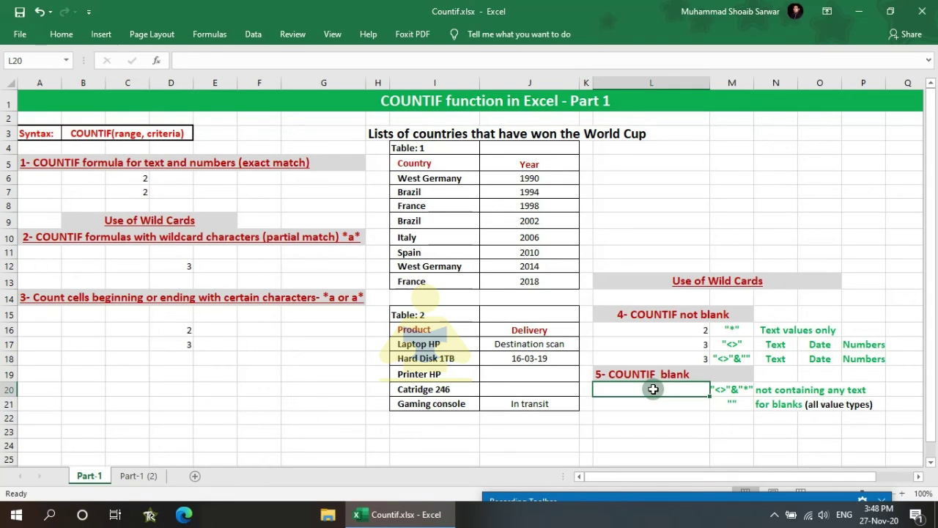
text(=)
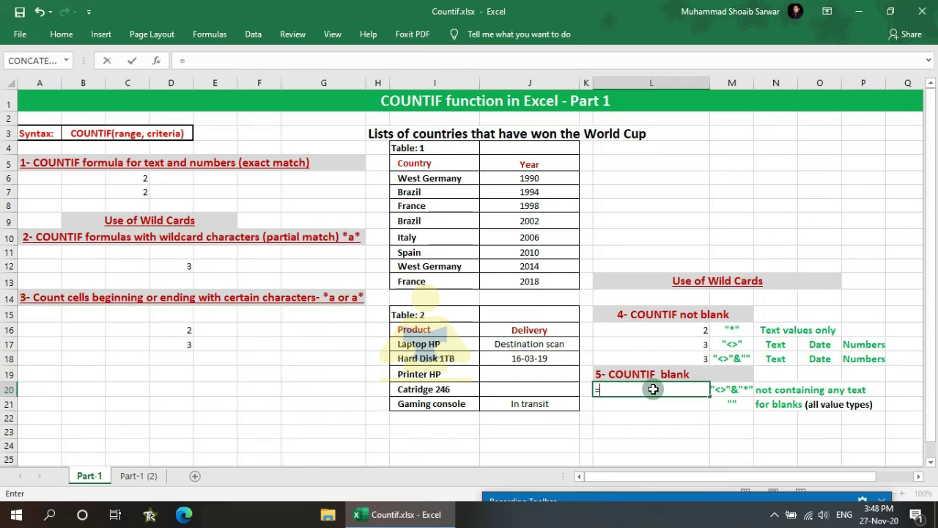
text(countif)
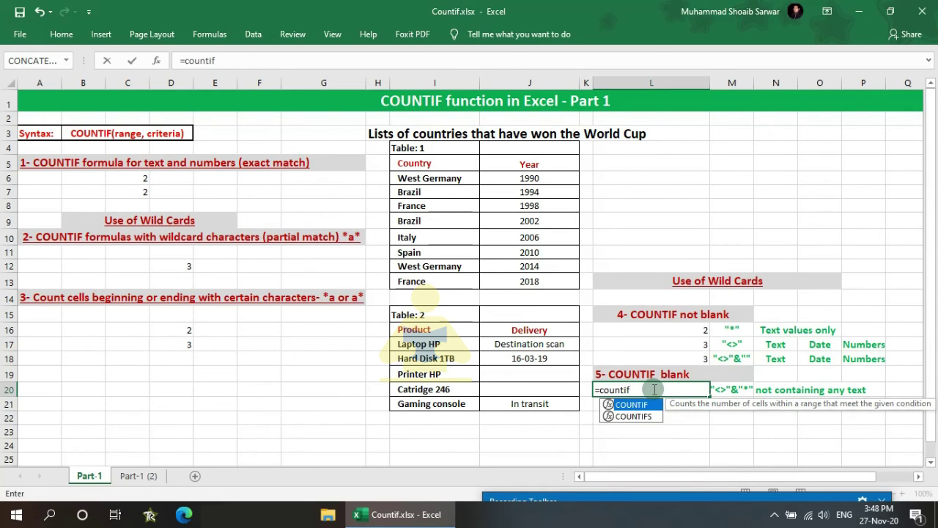
text(()
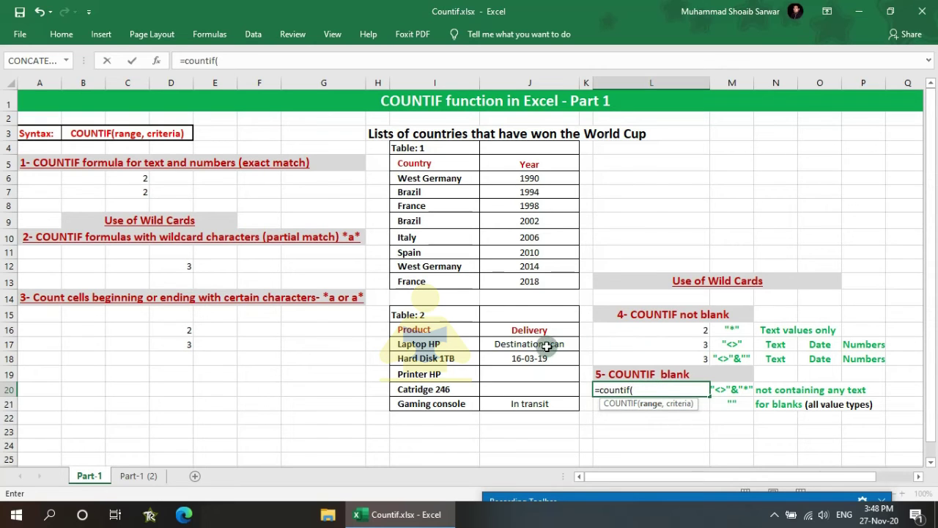
drag(551, 345, 551, 401)
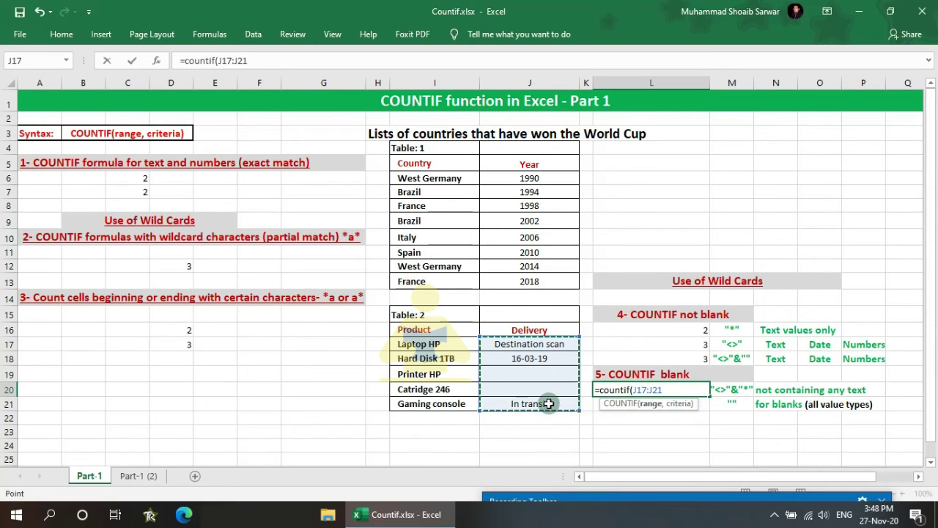
text(,)
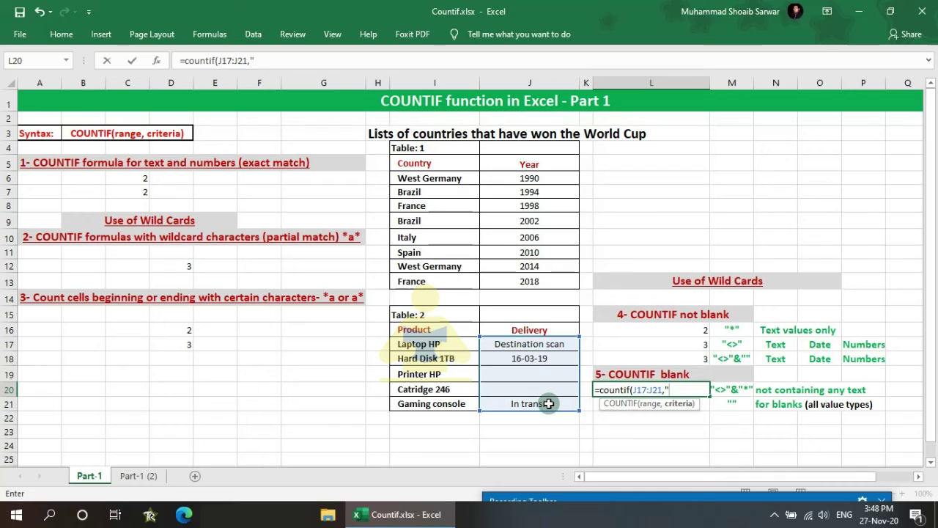
text("<>"&"*)
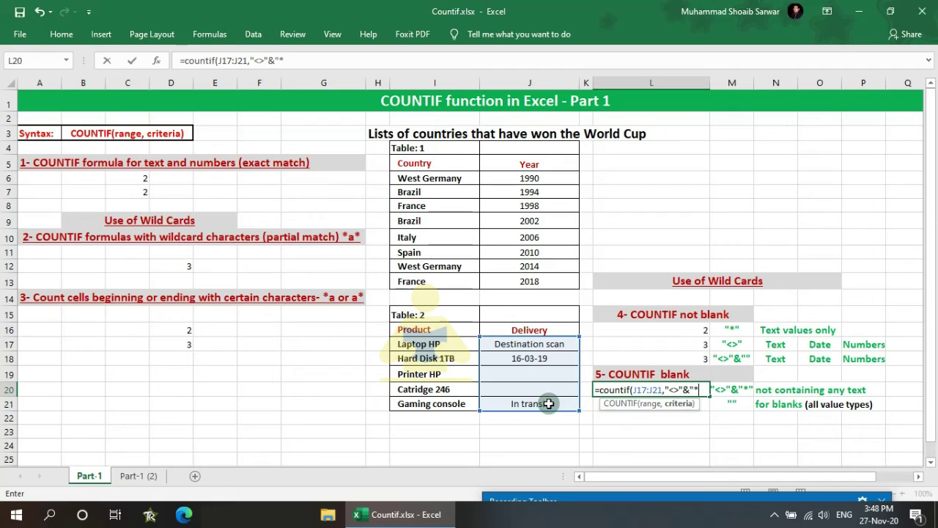
text("))
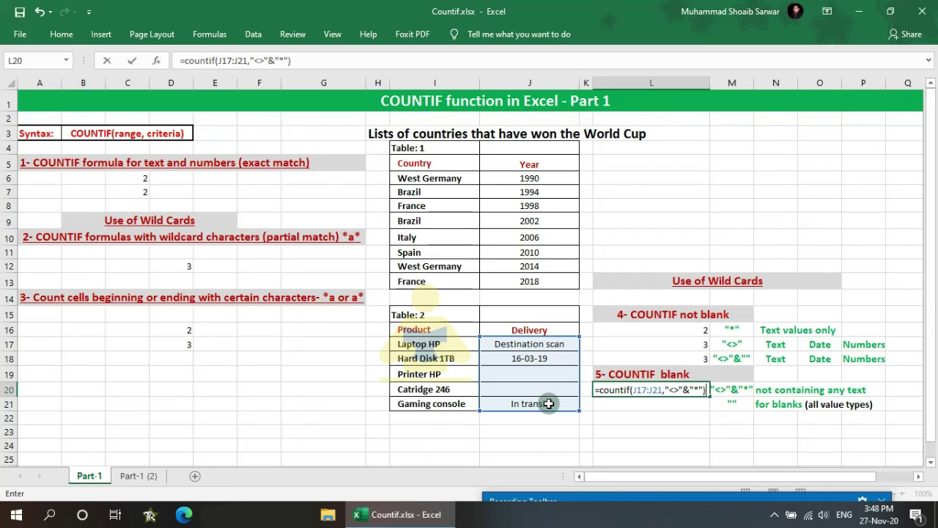
key(Return)
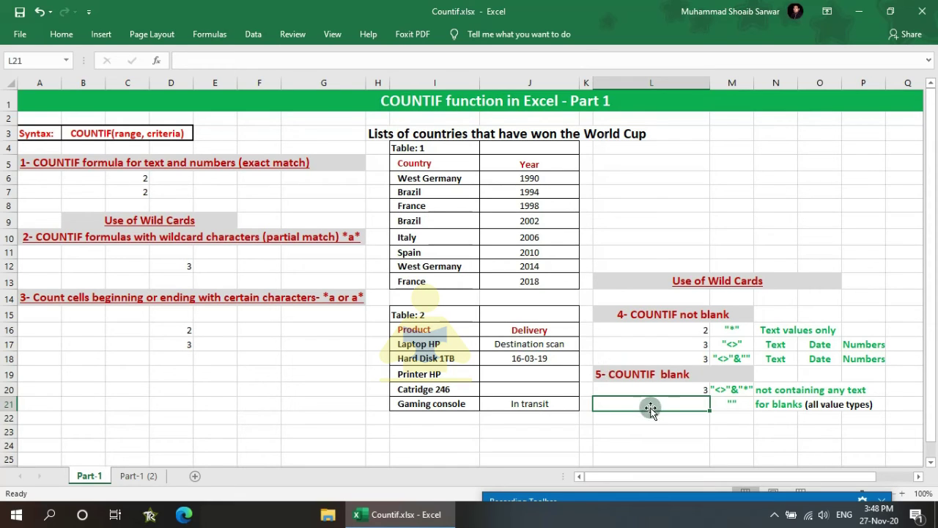
Step: Enter a COUNTIF formula in L21 over J17:J21 with the criterion "" to count blank delivery cells
text(=)
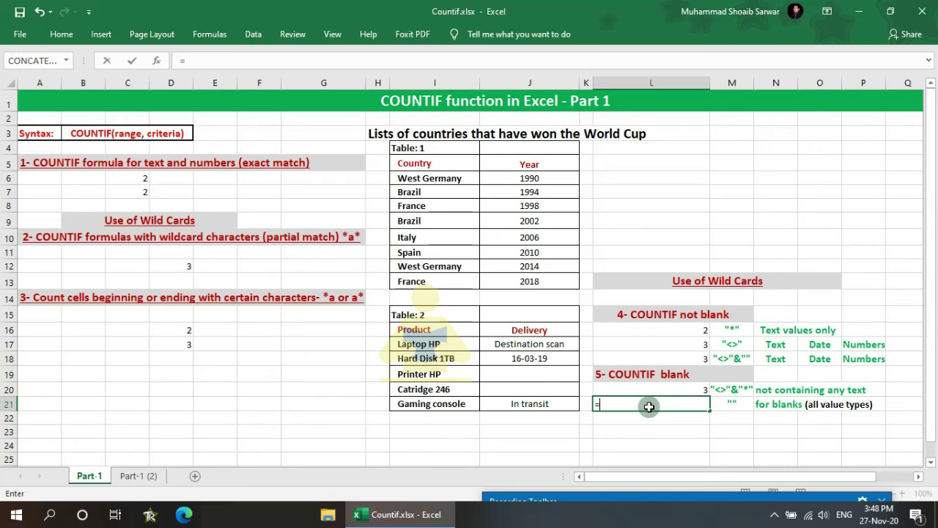
text(countif()
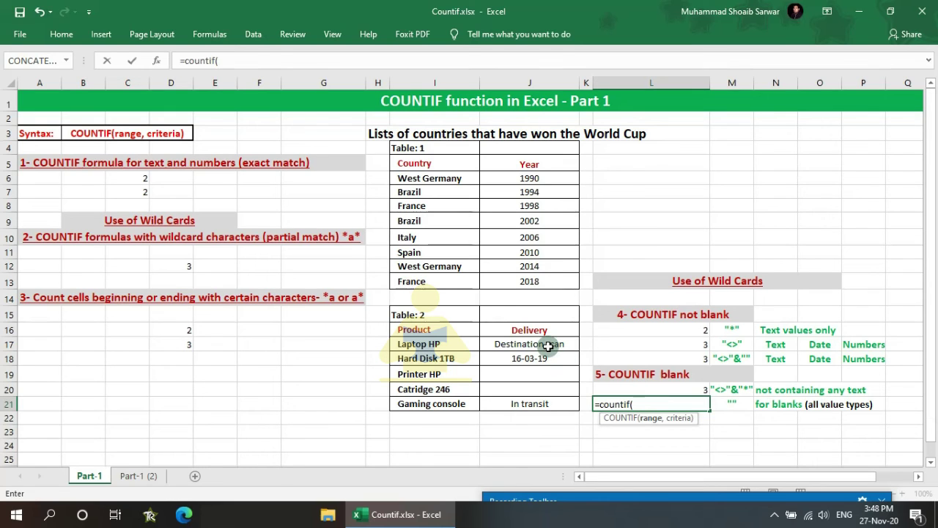
drag(549, 347, 553, 400)
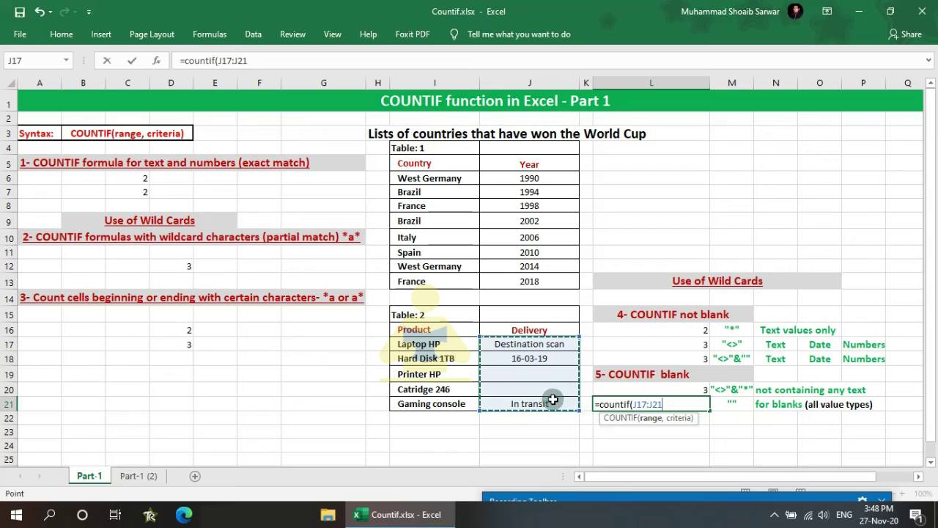
text(,)
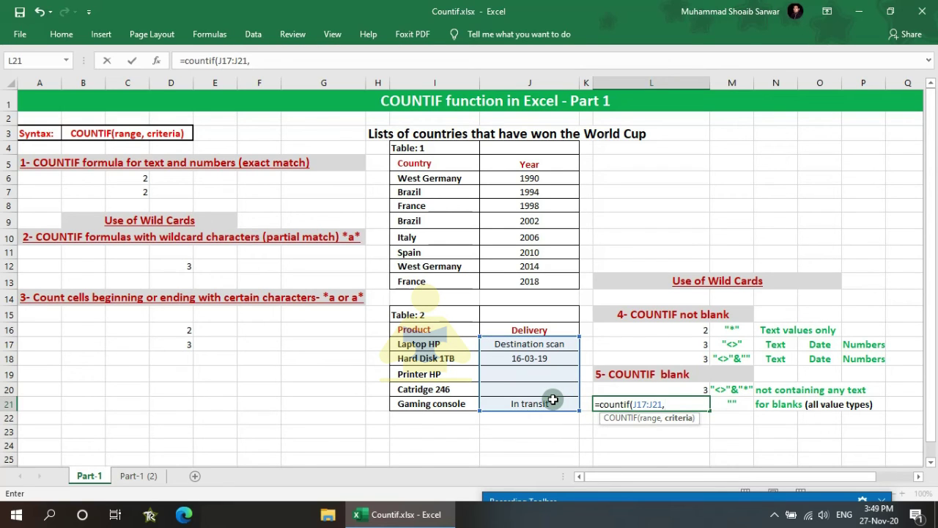
text("")
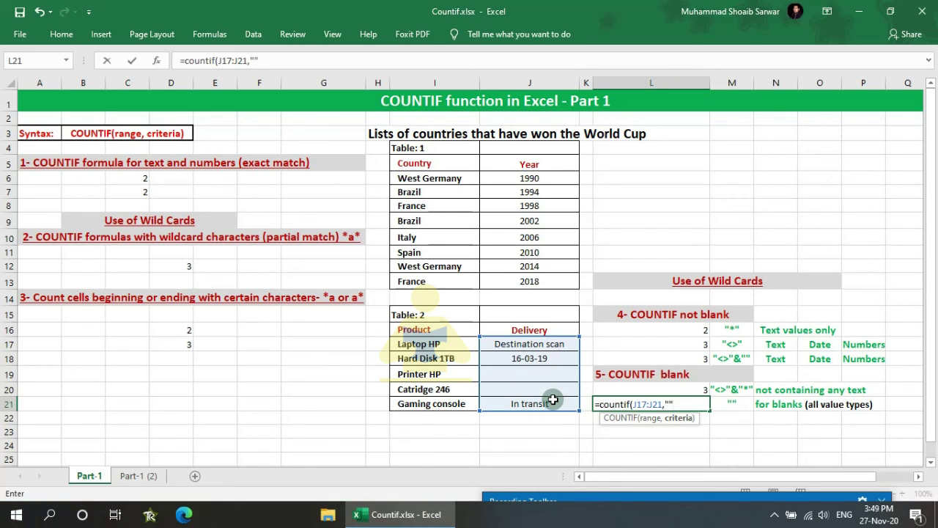
text())
key(Return)
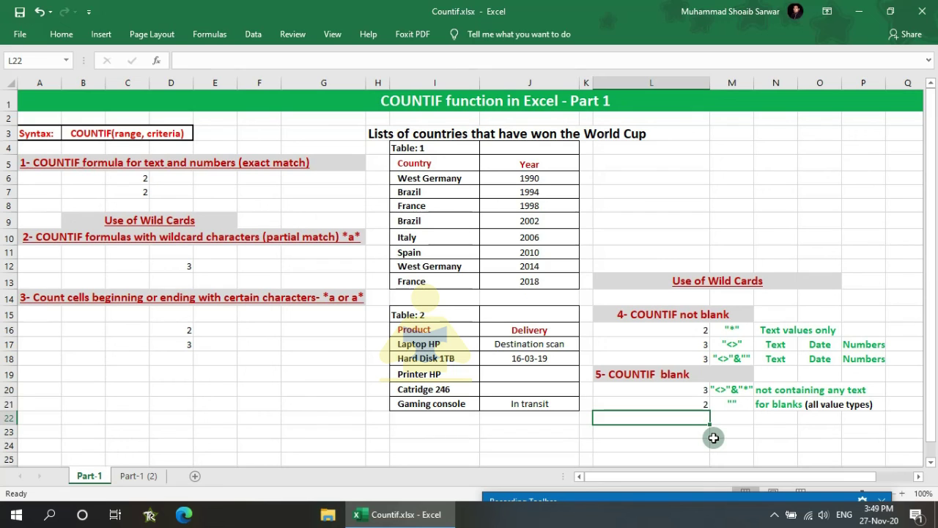
Step: Look over the COUNTIF topics on the Part-1 (2) sheet from its beginning and return to the Part-1 sheet
click(139, 476)
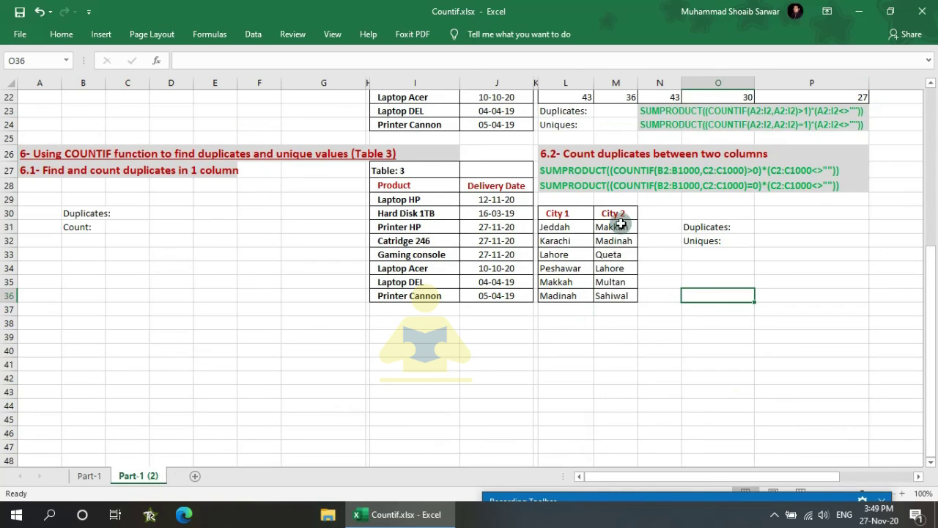
scroll(616, 396, up, 7)
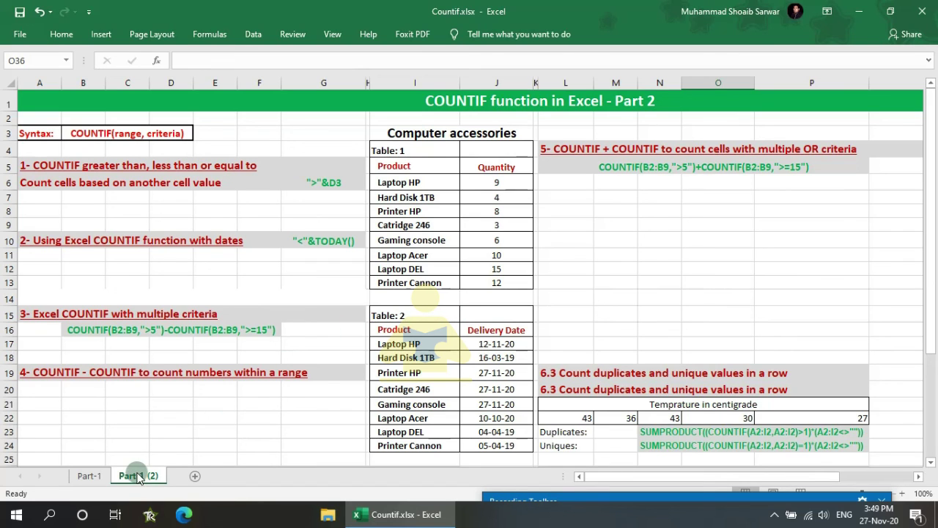
click(88, 476)
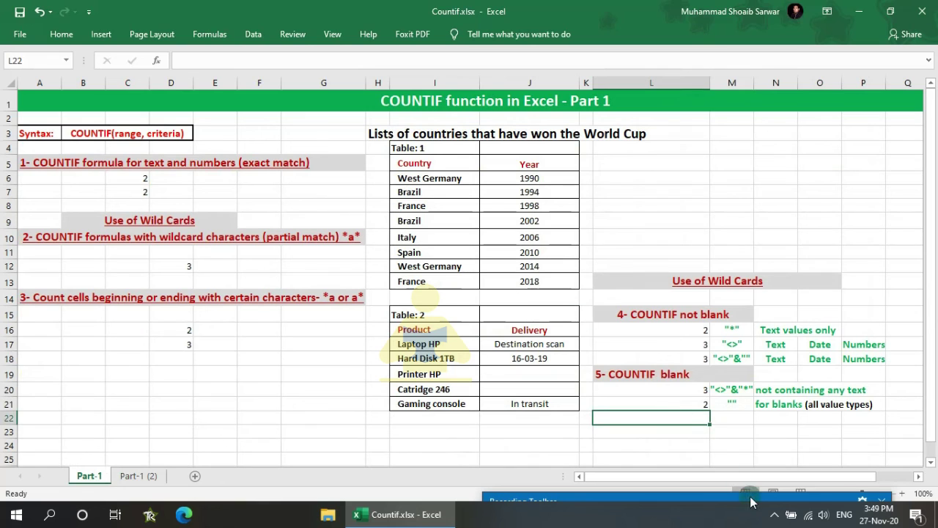
drag(752, 500, 701, 245)
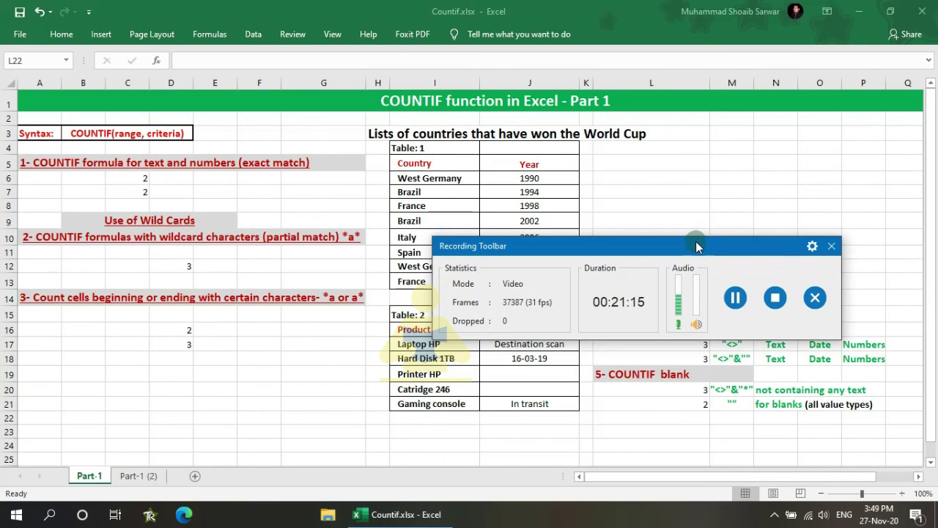
click(772, 300)
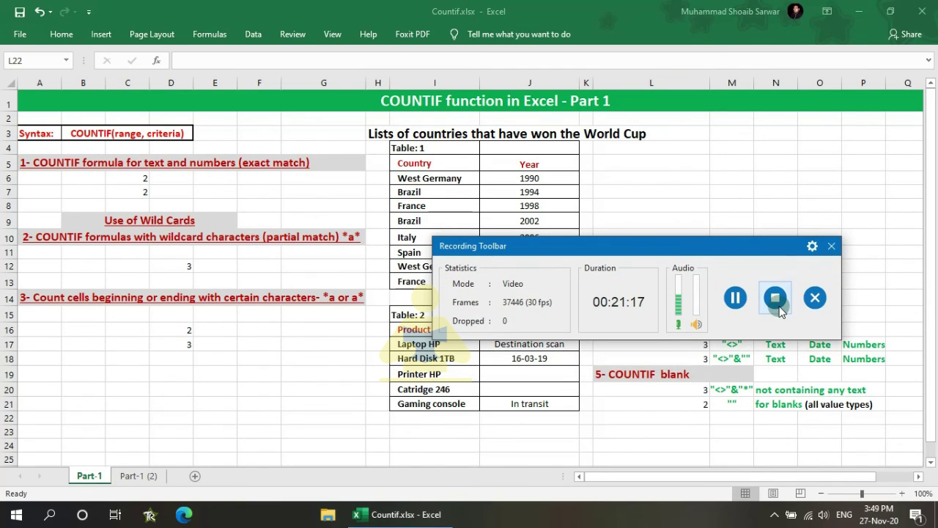